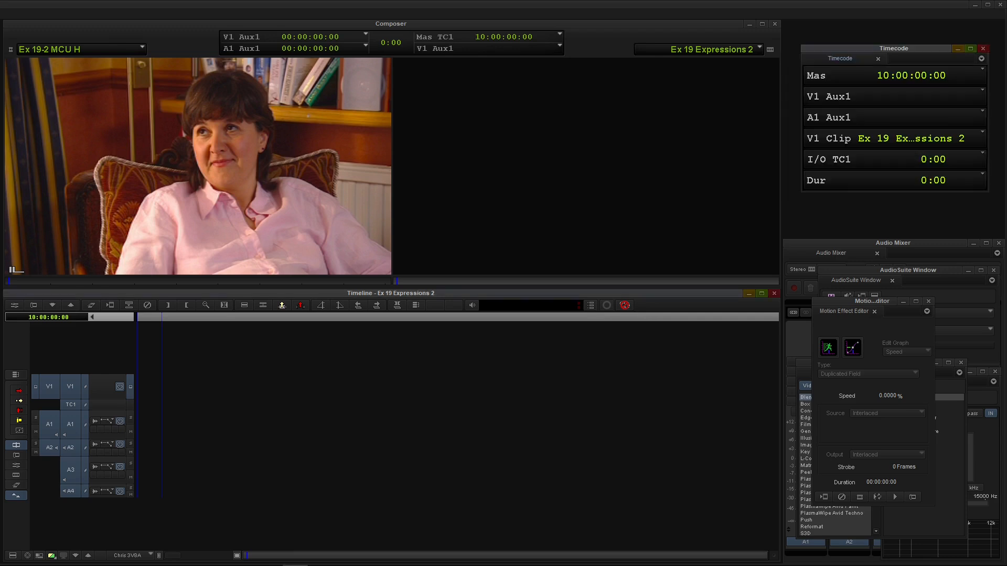
View source clip Ex 19-1 MCU T in the source monitor and switch back to Ex 19-2 MCU H
click(71, 49)
click(84, 142)
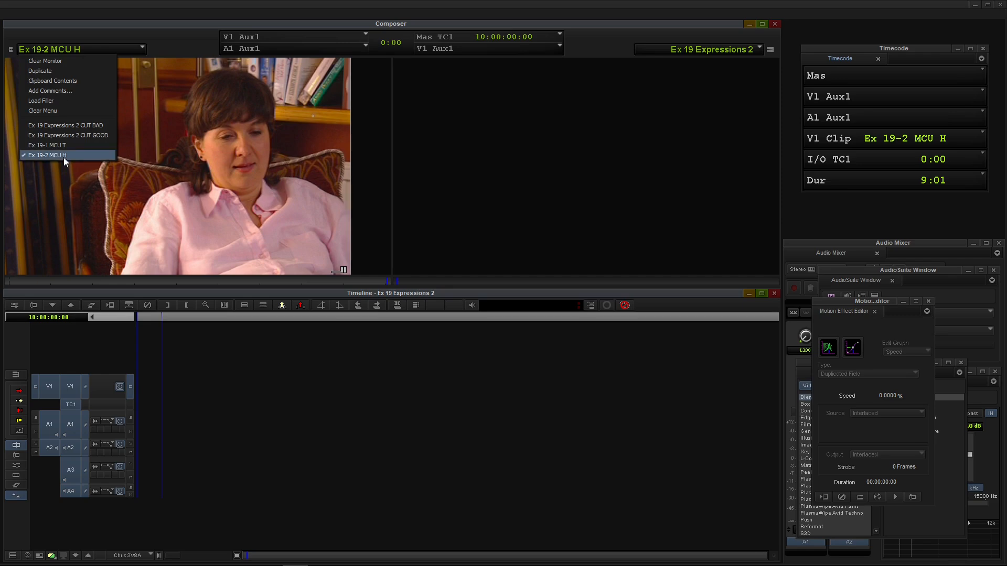
click(52, 146)
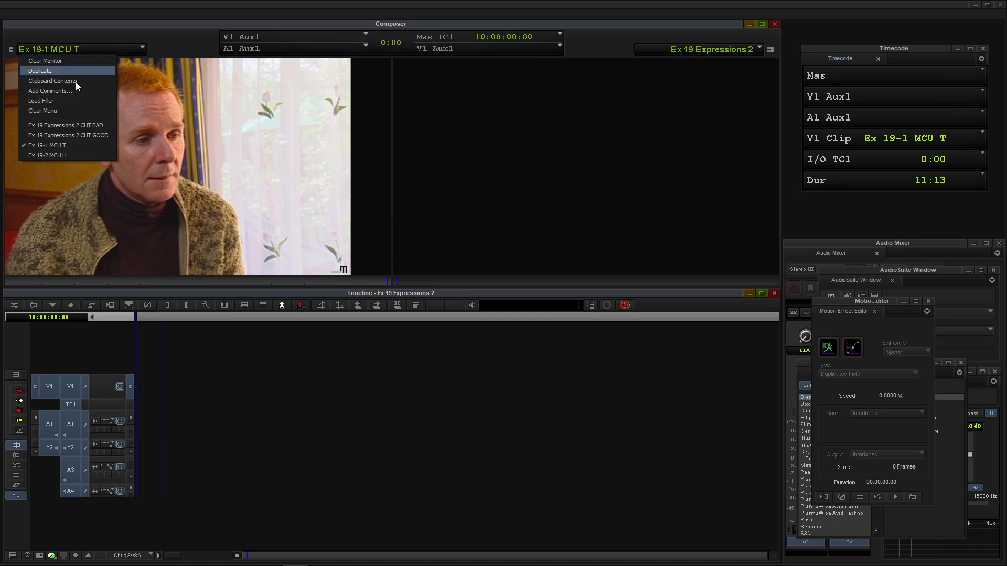
click(58, 154)
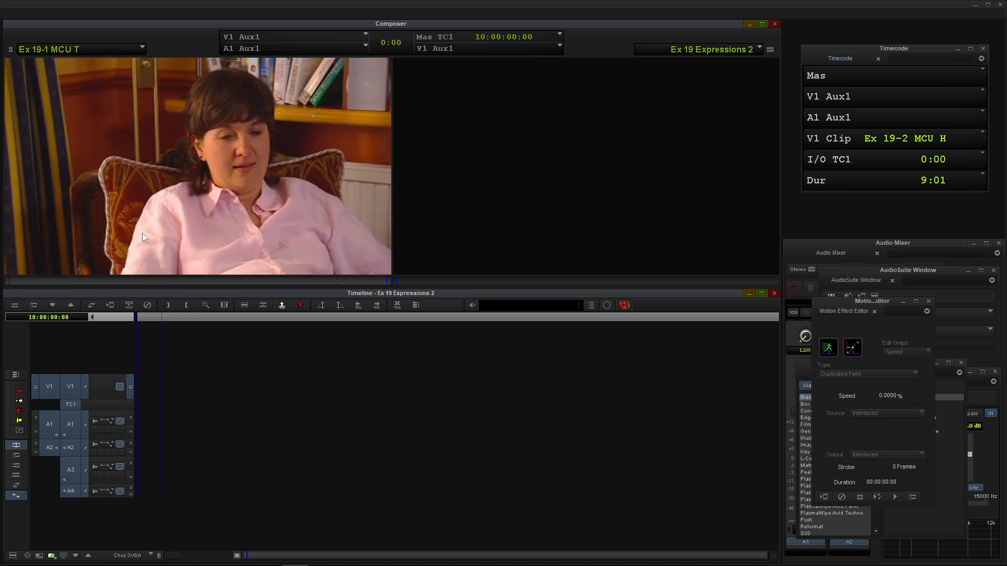
Mark Ex 19-2 MCU H from its first to its last frame and splice it into the empty sequence
drag(62, 281, 9, 282)
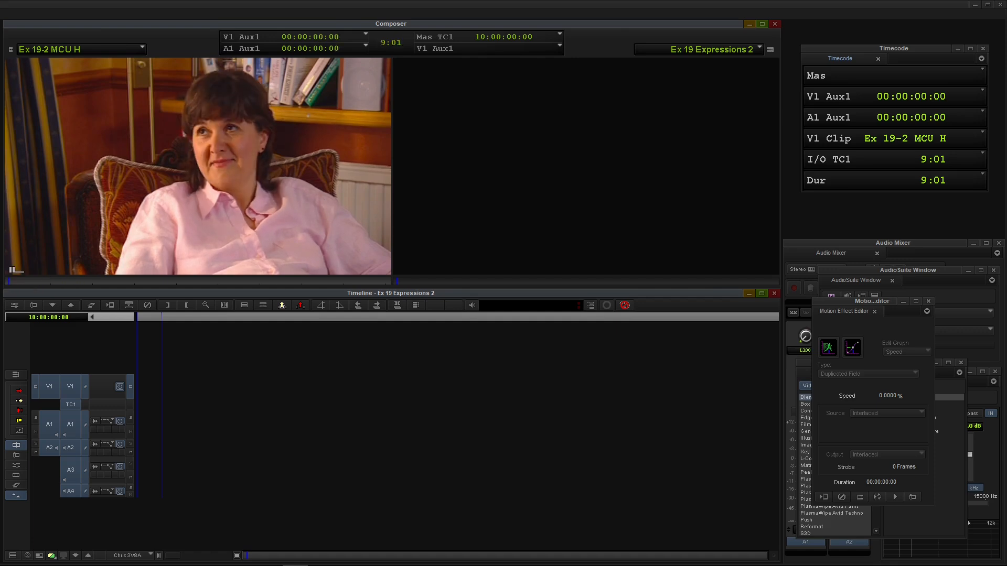
key(i)
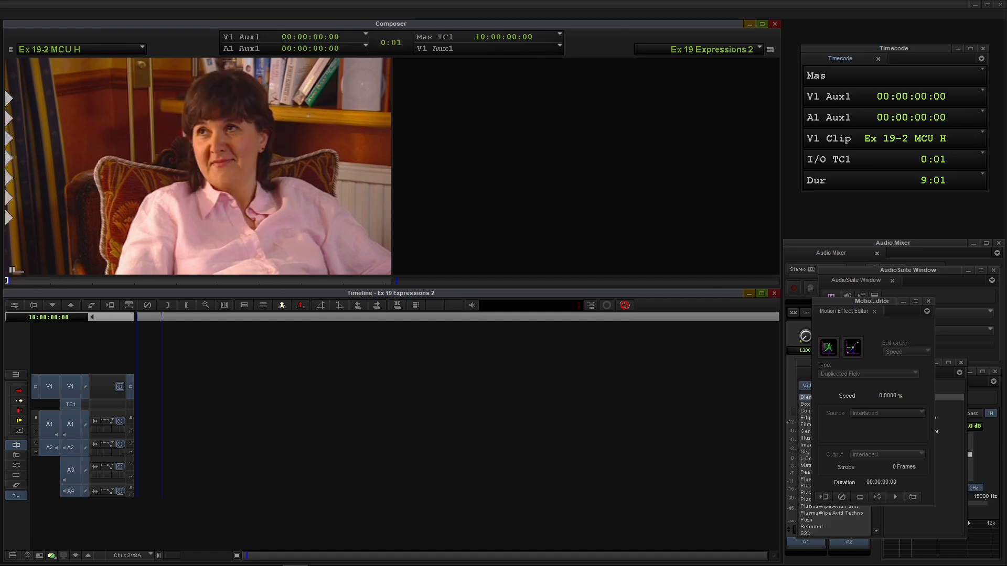
key(End)
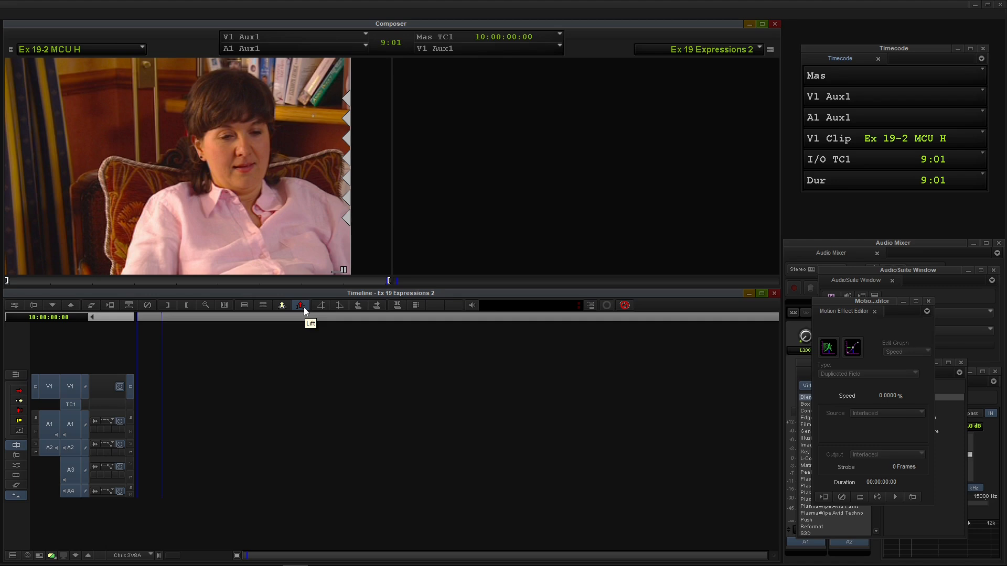
key(v)
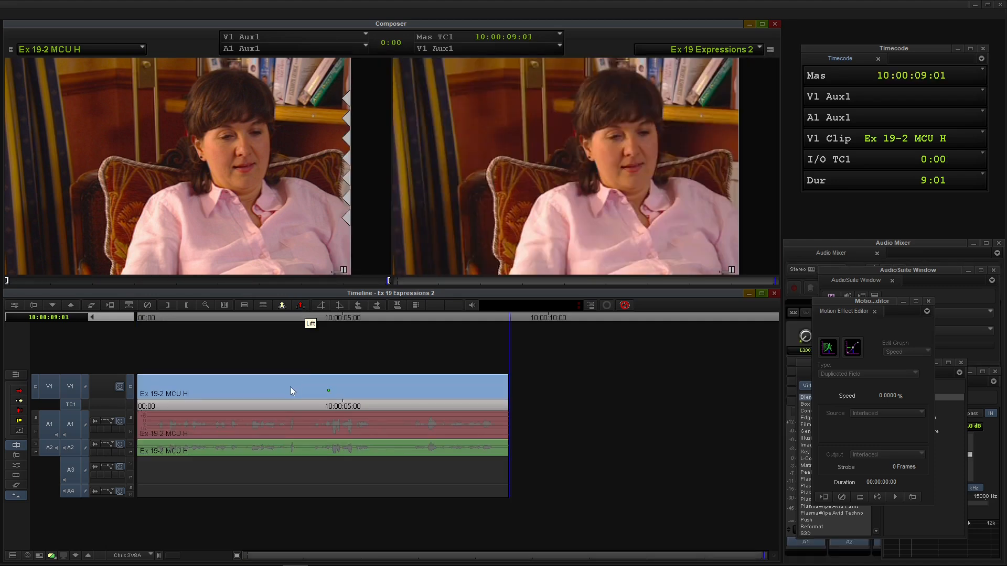
Review the woman's shot in the sequence and set an In mark at 10:00:06:13
drag(290, 391, 310, 392)
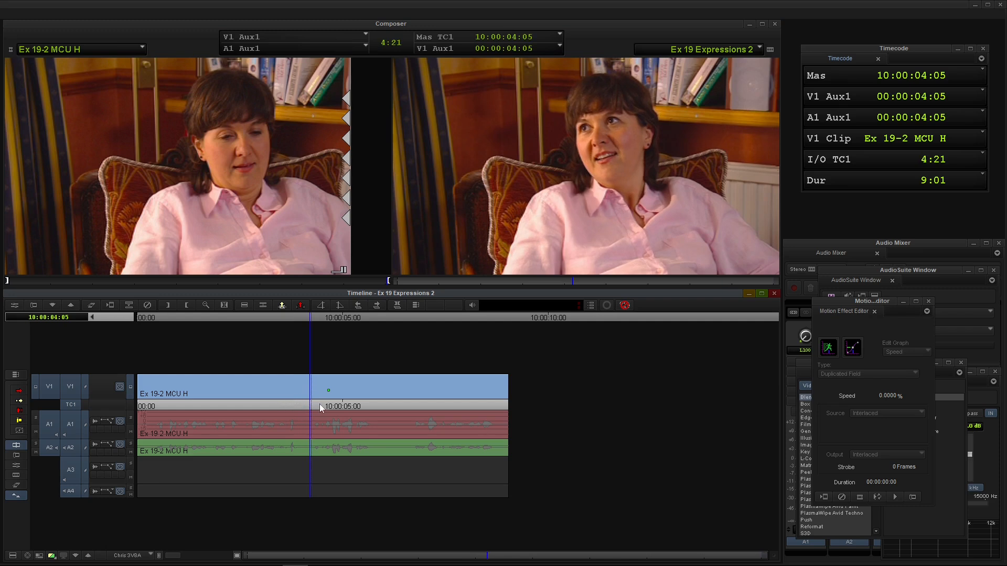
key(space)
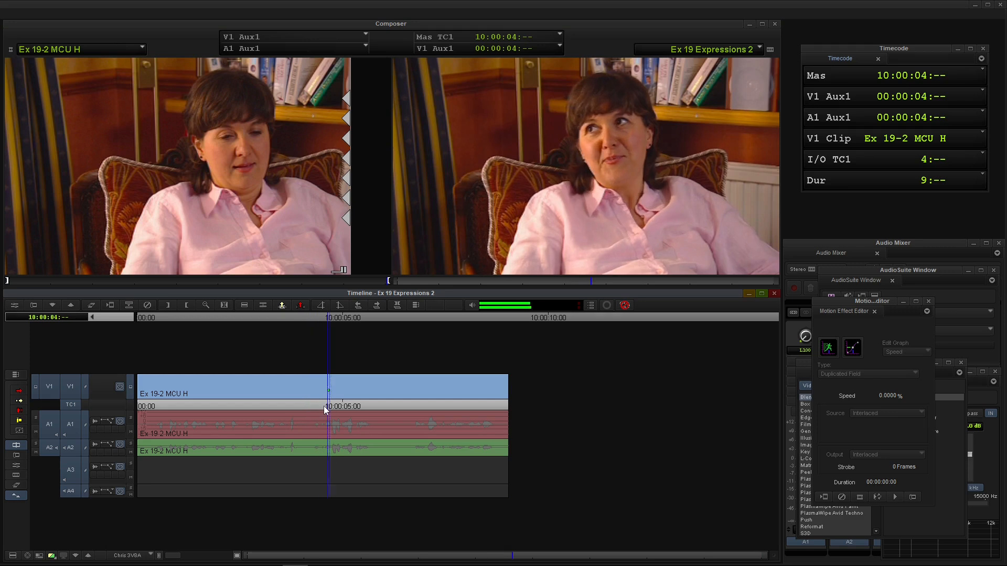
click(423, 392)
drag(423, 392, 406, 394)
key(o)
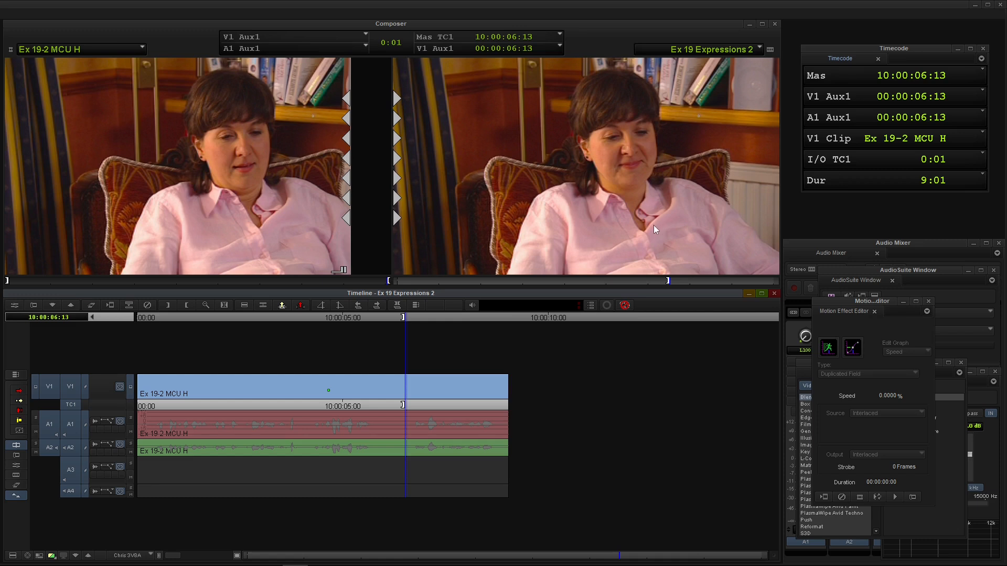
Load Ex 19-1 MCU T as the source and mark it from 00:00:06:14 to its last frame
click(75, 52)
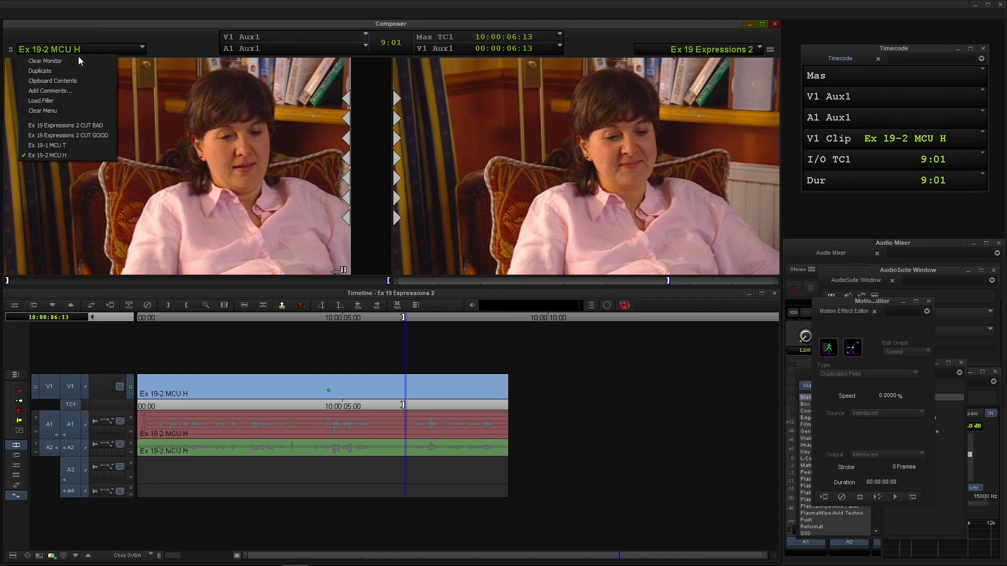
click(64, 147)
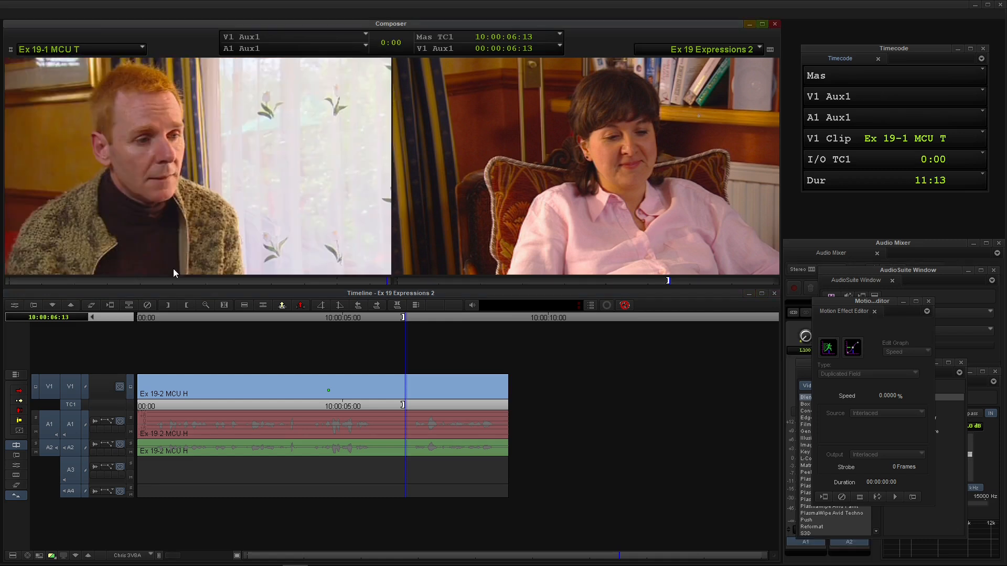
mouse_move(208, 279)
mouse_down()
mouse_move(241, 281)
mouse_move(224, 280)
mouse_up()
key(space)
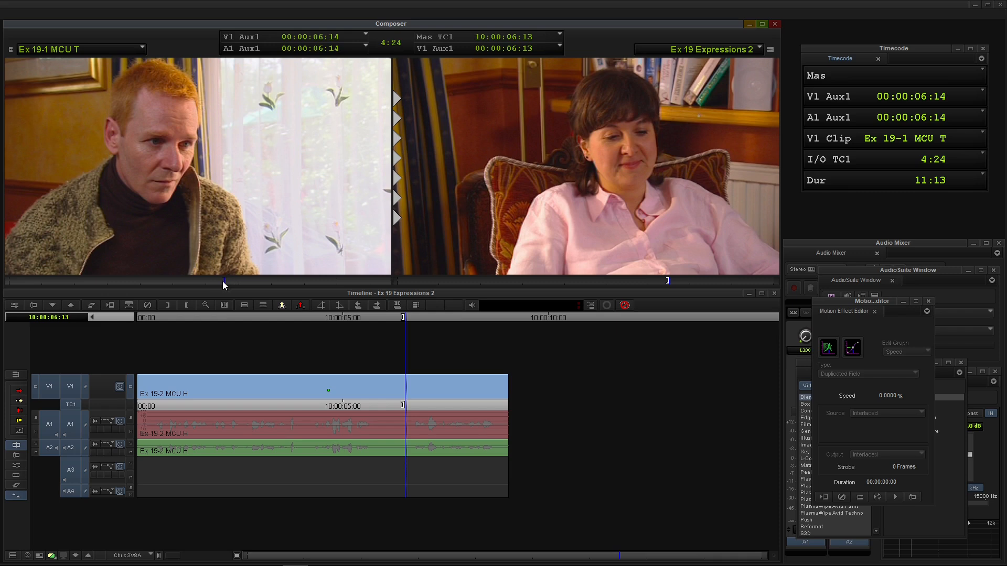
key(o)
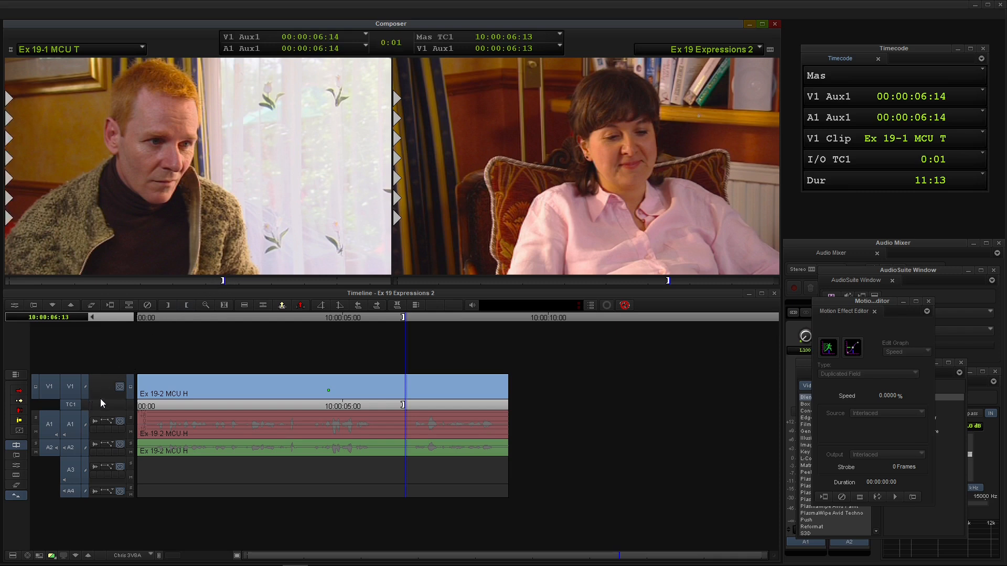
drag(377, 281, 391, 281)
key(o)
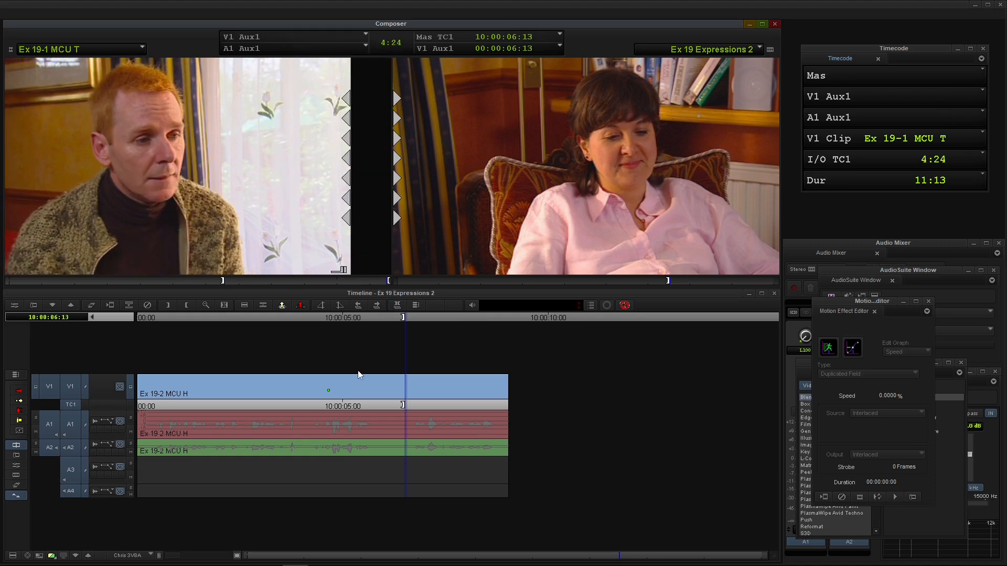
Overwrite the marked Ex 19-1 MCU T section into the sequence from the In mark and play back the cut
key(b)
click(272, 391)
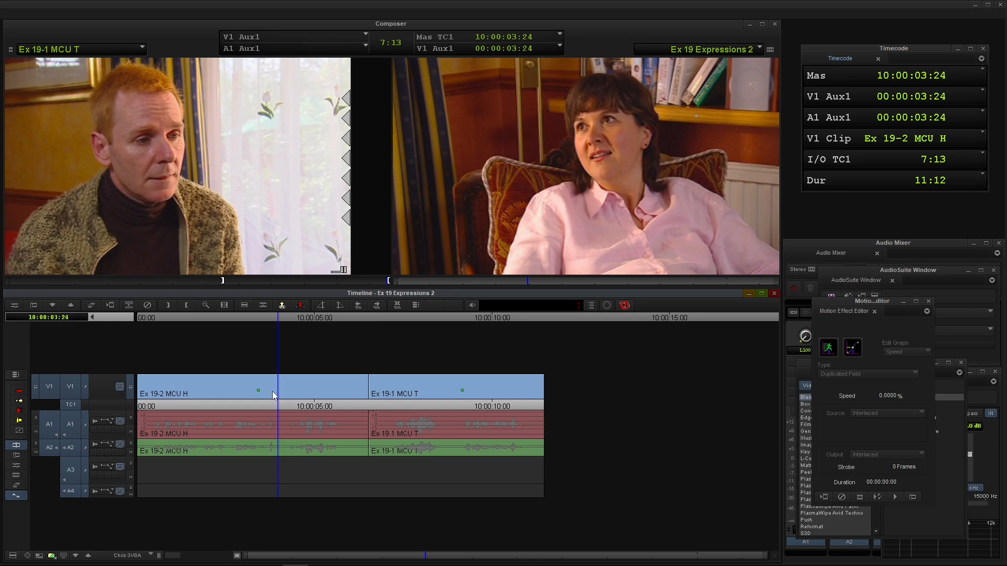
key(space)
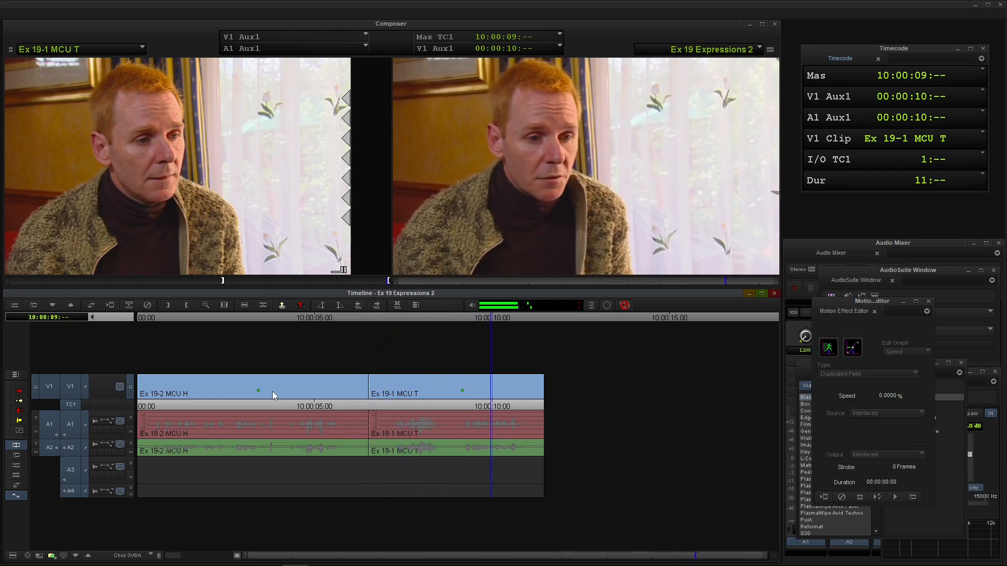
Trim the end of Ex 19-2 MCU H back to 10:00:06:04 at the cut and play the transition
click(366, 409)
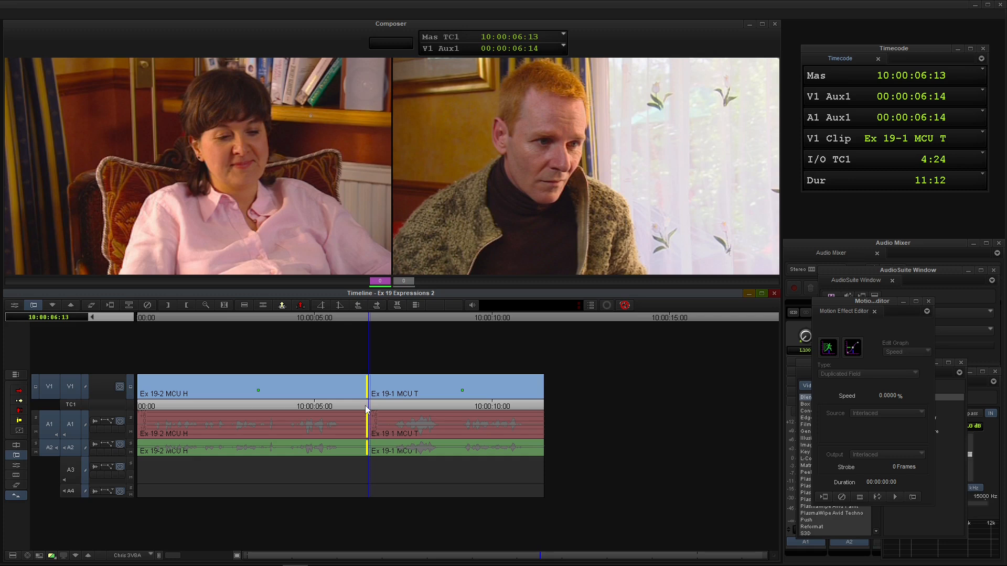
key(j)
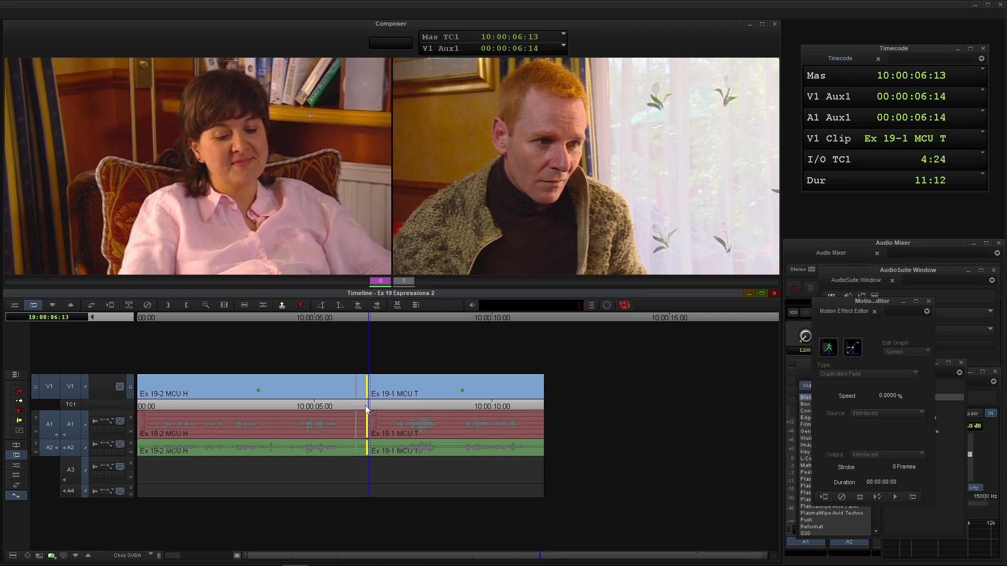
key(k)
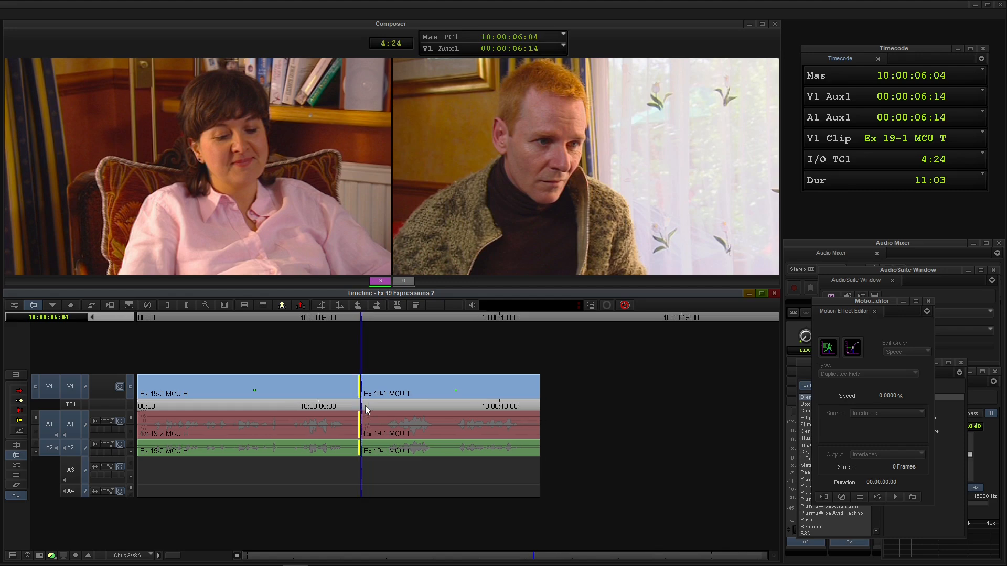
key(space)
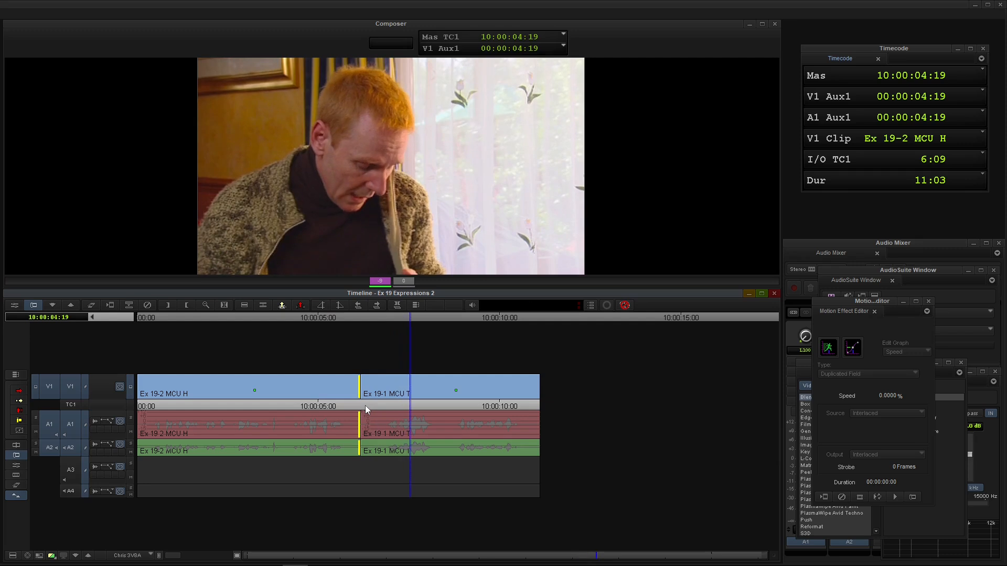
Trim the head of Ex 19-1 MCU T at the cut to start at source frame 00:00:06:11, reviewing it, and exit trim mode
key(])
key(j)
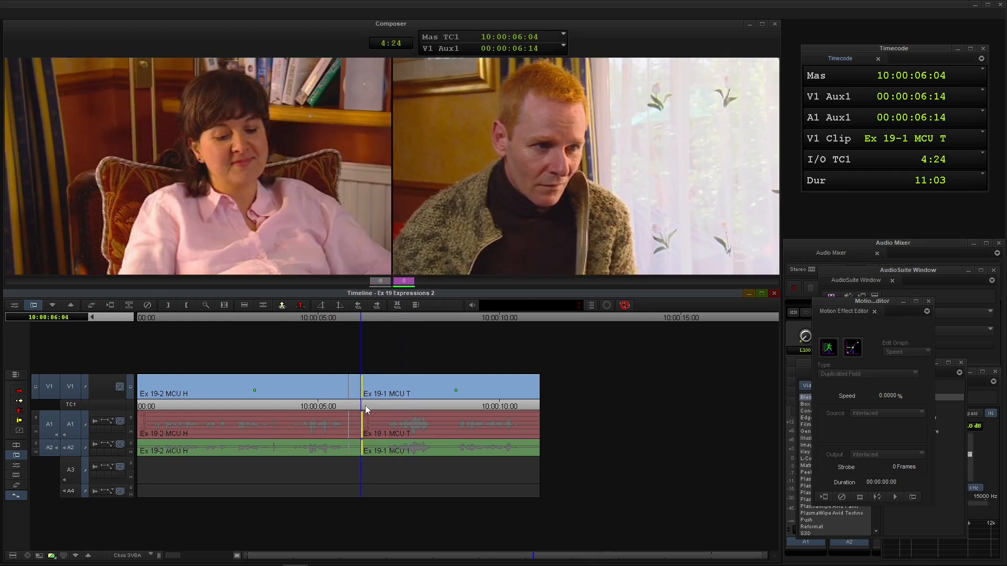
key(k)
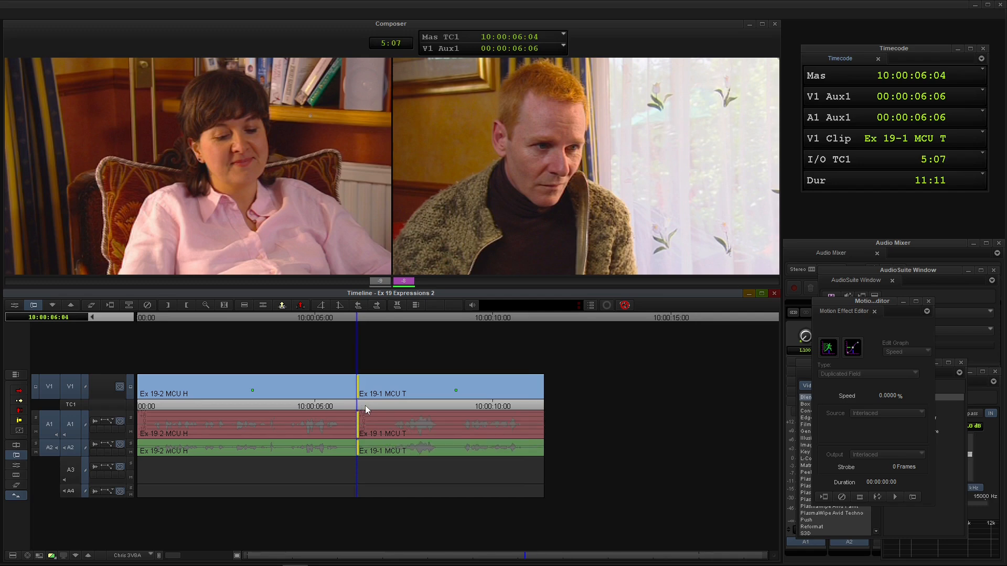
key(space)
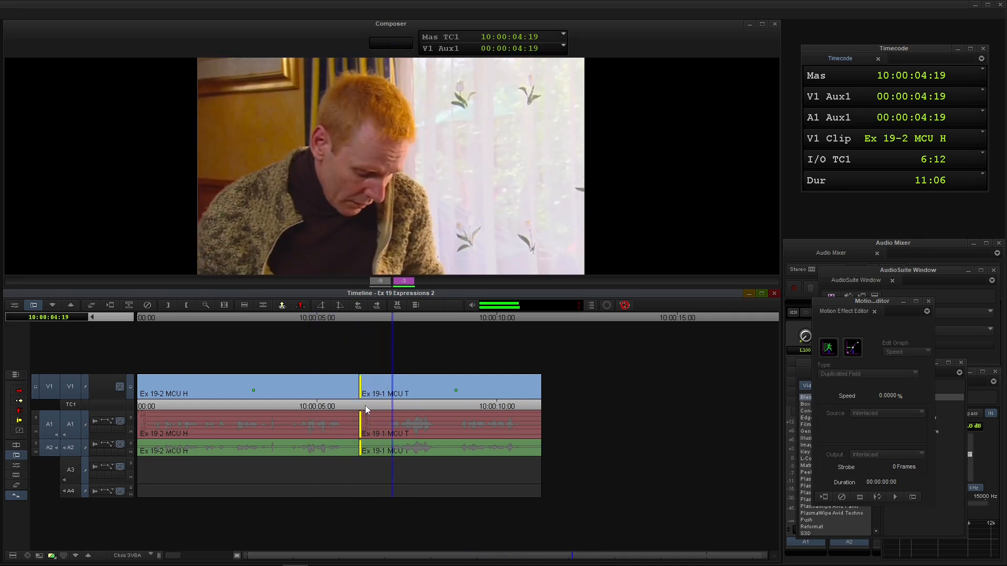
key(u)
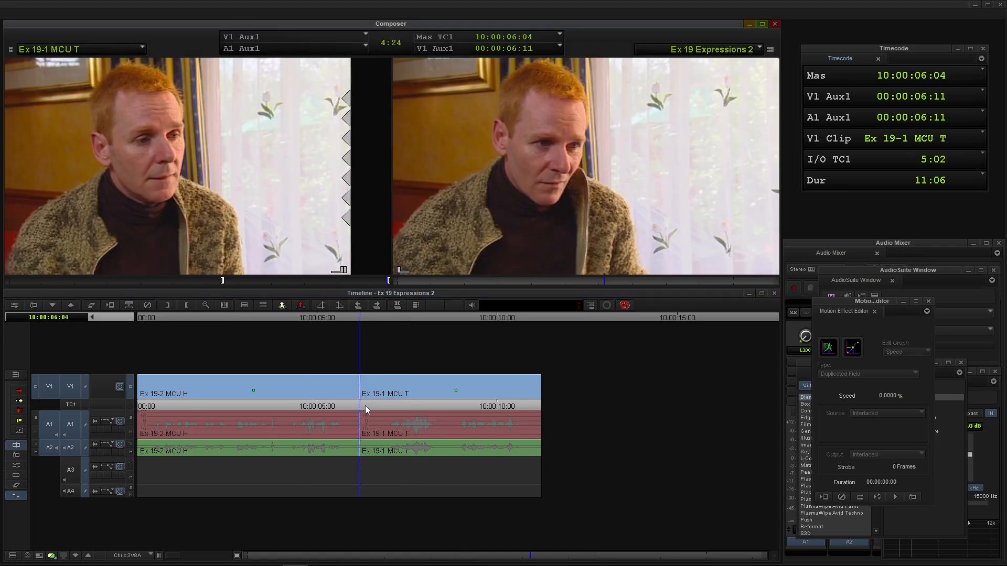
Play source clip Ex 19-1 MCU T from its start and set its In mark at 00:00:03:00 for a reaction shot
key(Home)
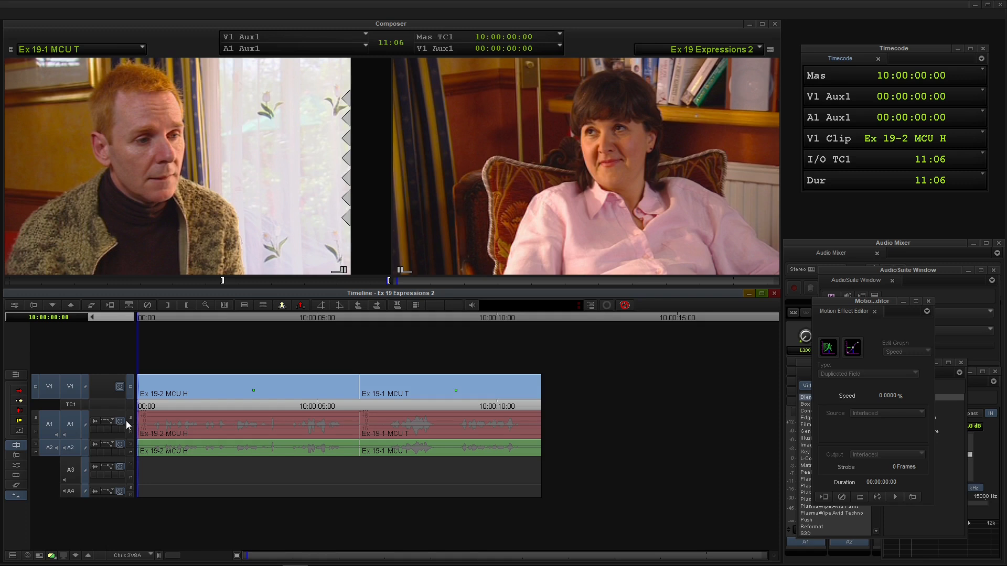
drag(210, 282, 6, 283)
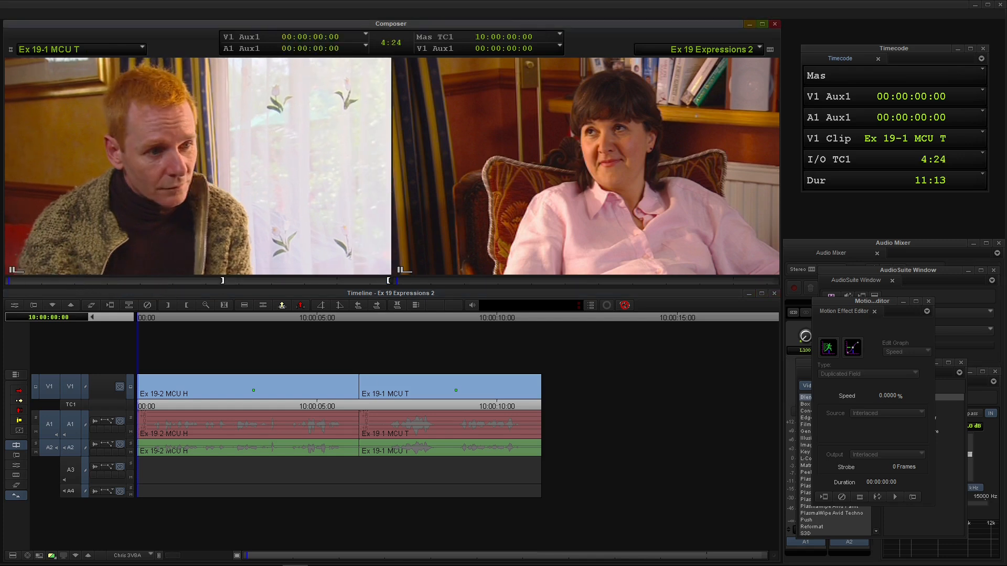
key(space)
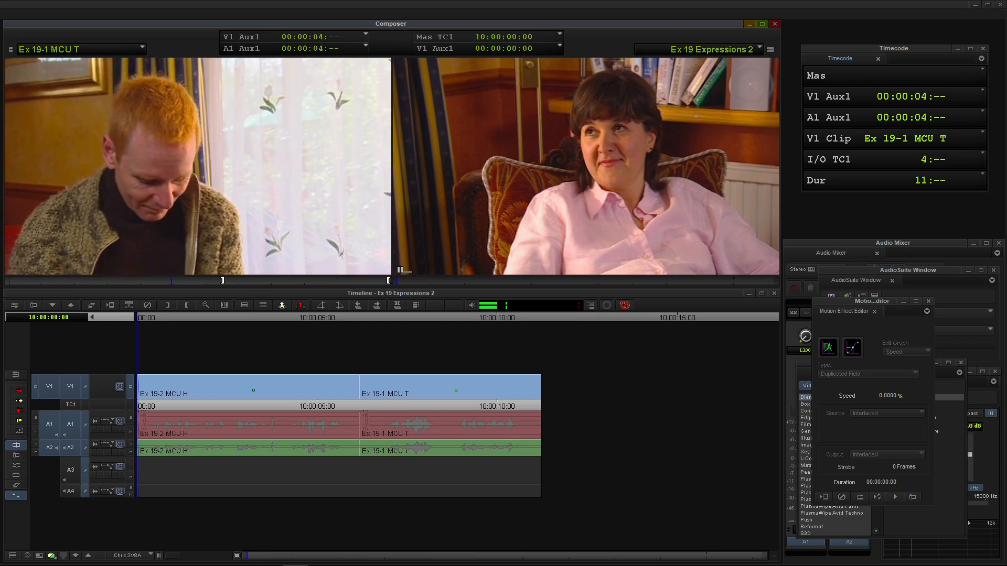
key(space)
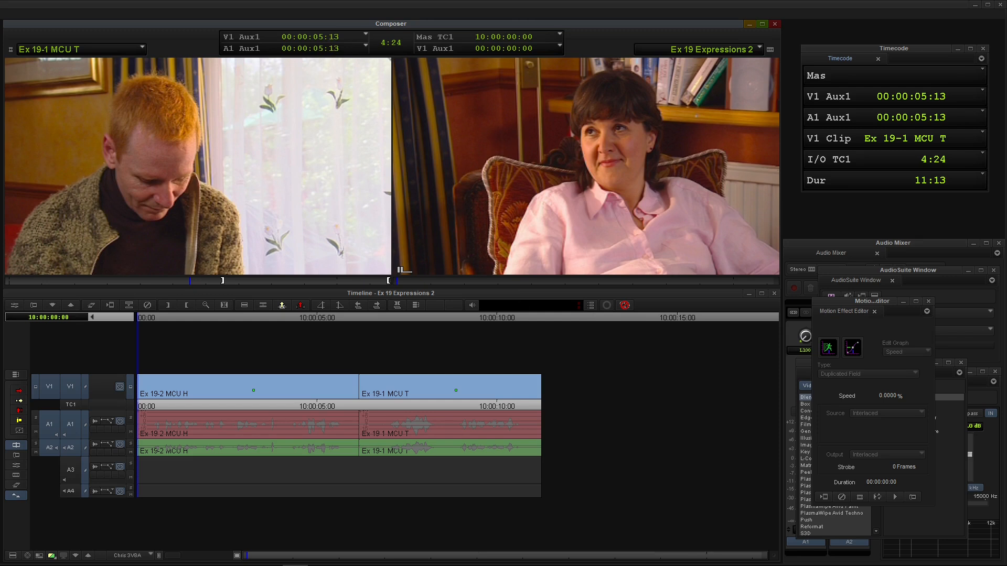
mouse_move(107, 278)
mouse_down()
mouse_move(76, 279)
mouse_move(124, 281)
mouse_move(108, 282)
mouse_up()
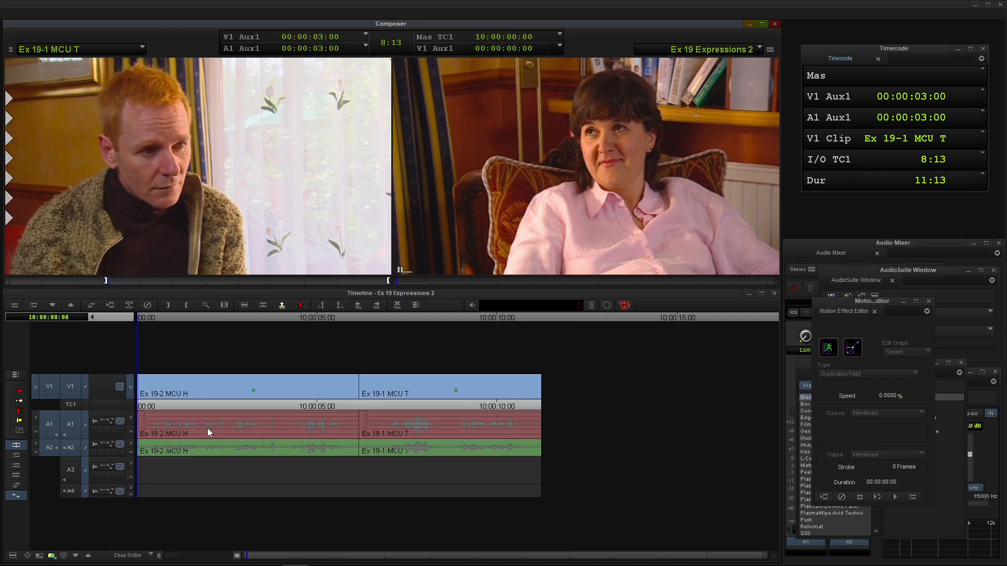
Play the opening of Ex 19-2 MCU H in the sequence and mark In at 10:00:02:11 and Out at 10:00:04:07
click(184, 417)
drag(184, 417, 165, 420)
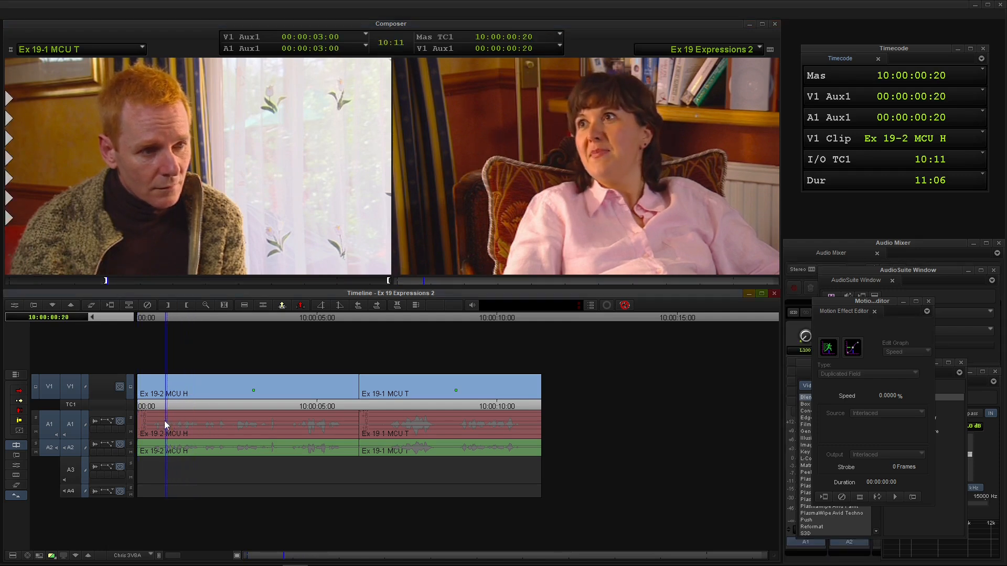
key(space)
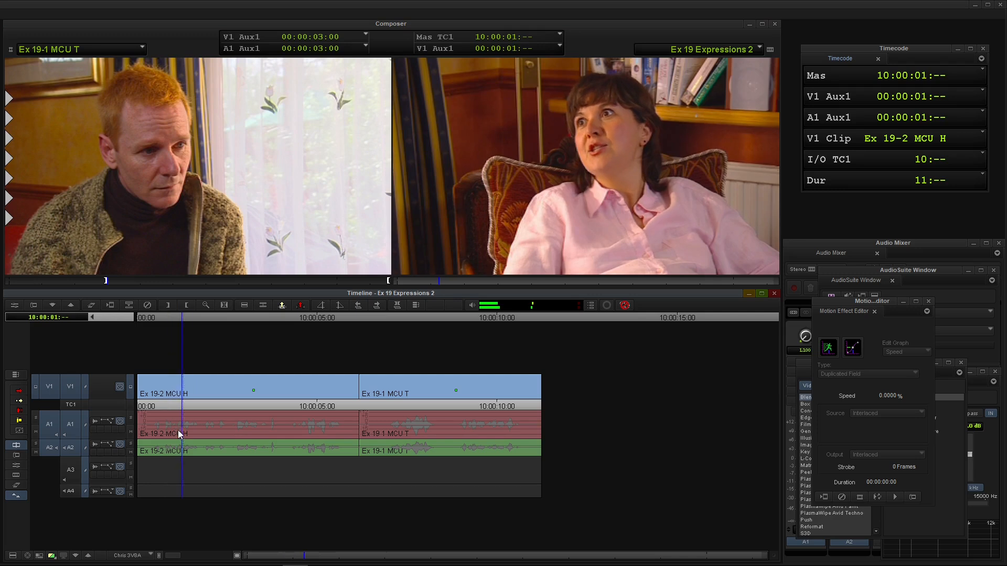
click(224, 408)
key(o)
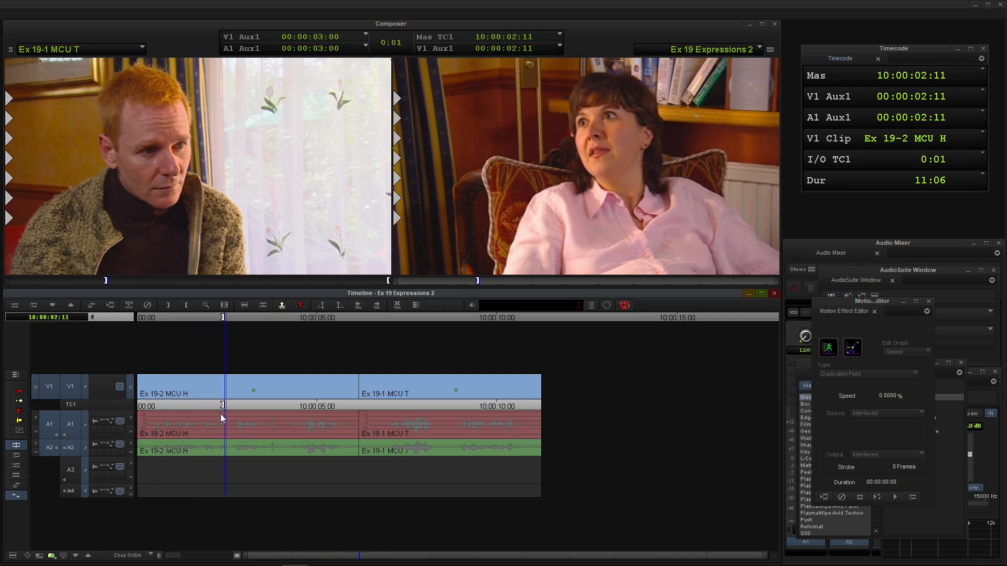
key(space)
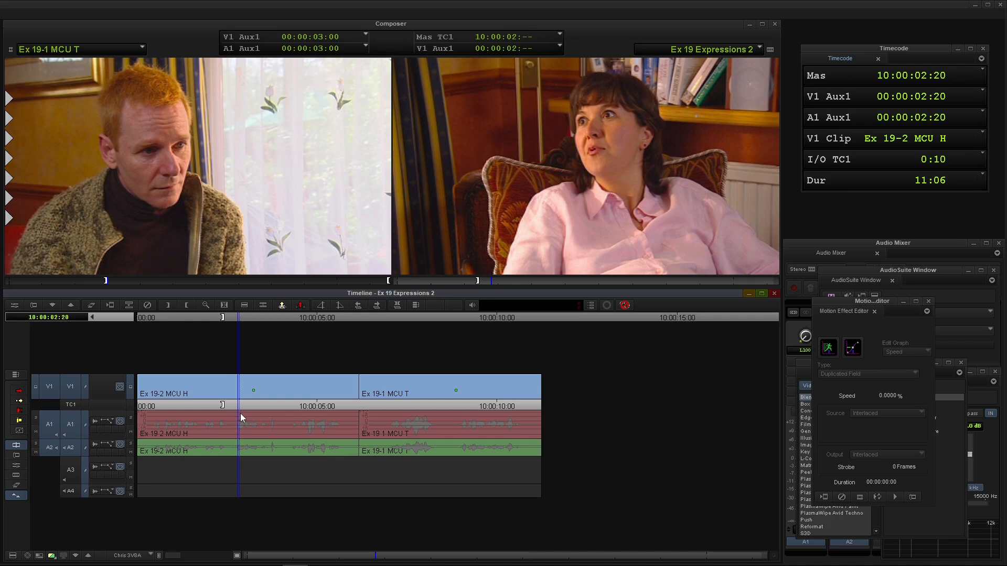
drag(243, 414, 291, 414)
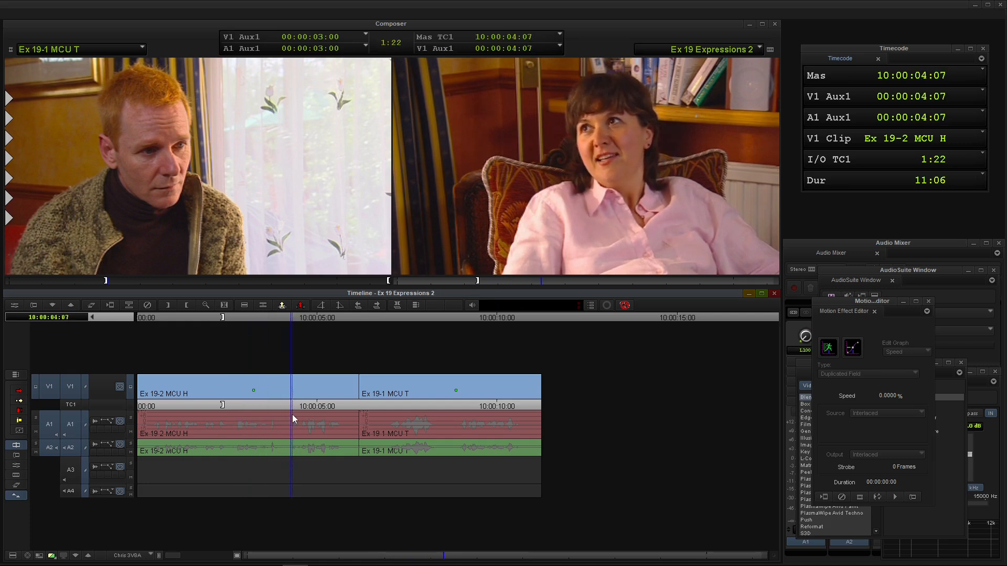
key(i)
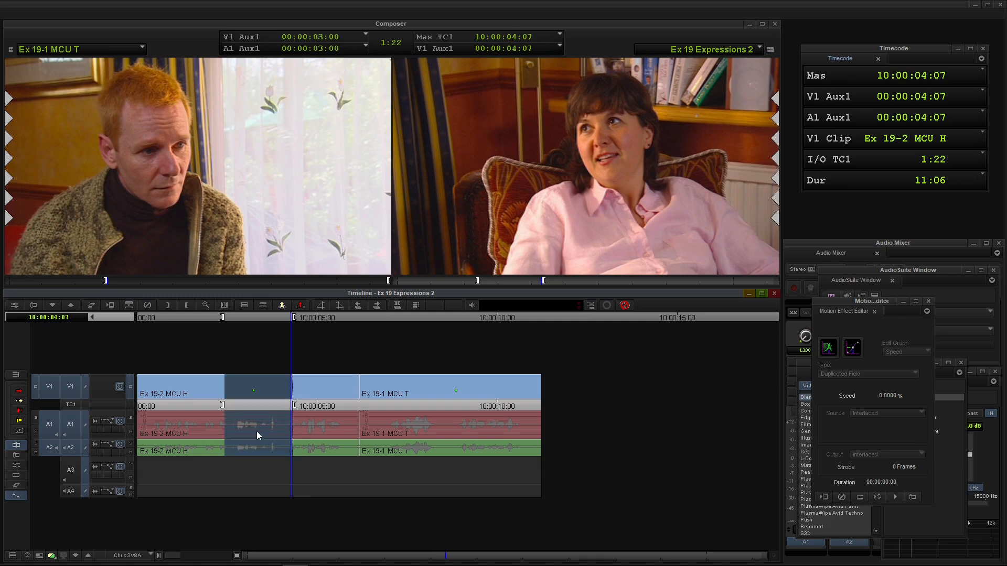
Exclude record tracks A1 and A2, overwrite the marked V1 section with the Ex 19-1 MCU T reaction shot and play back the cutaway
click(70, 426)
click(70, 449)
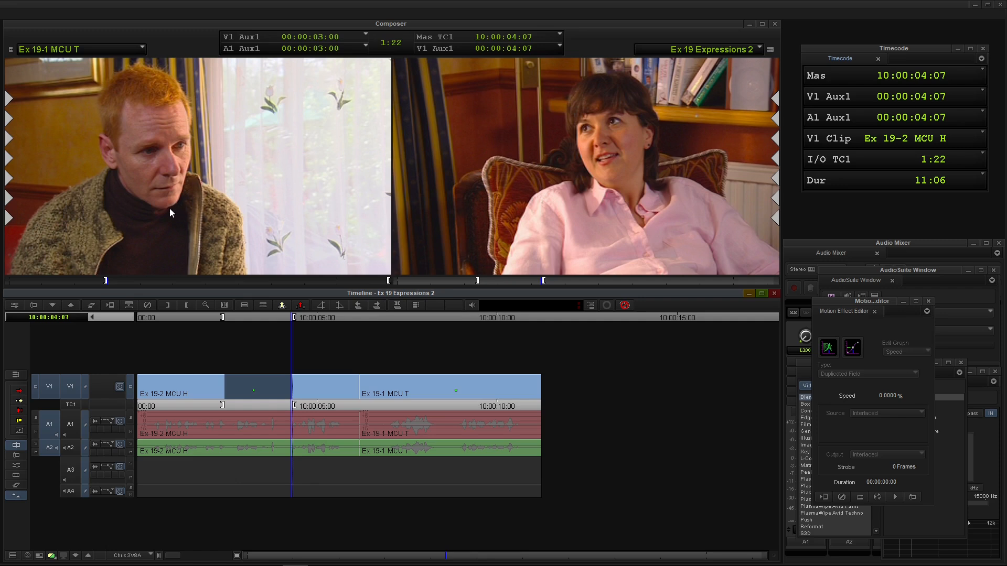
key(b)
click(148, 405)
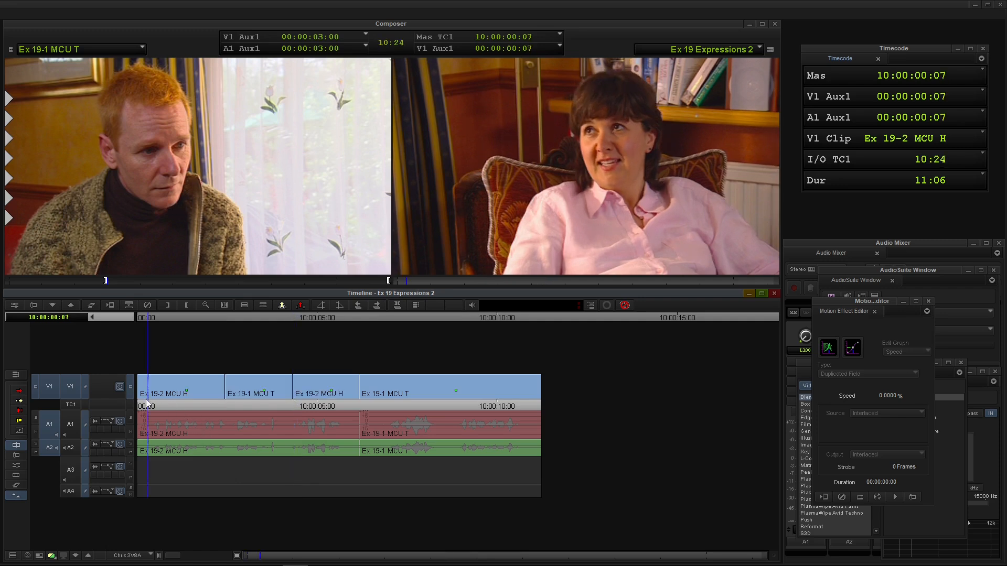
key(space)
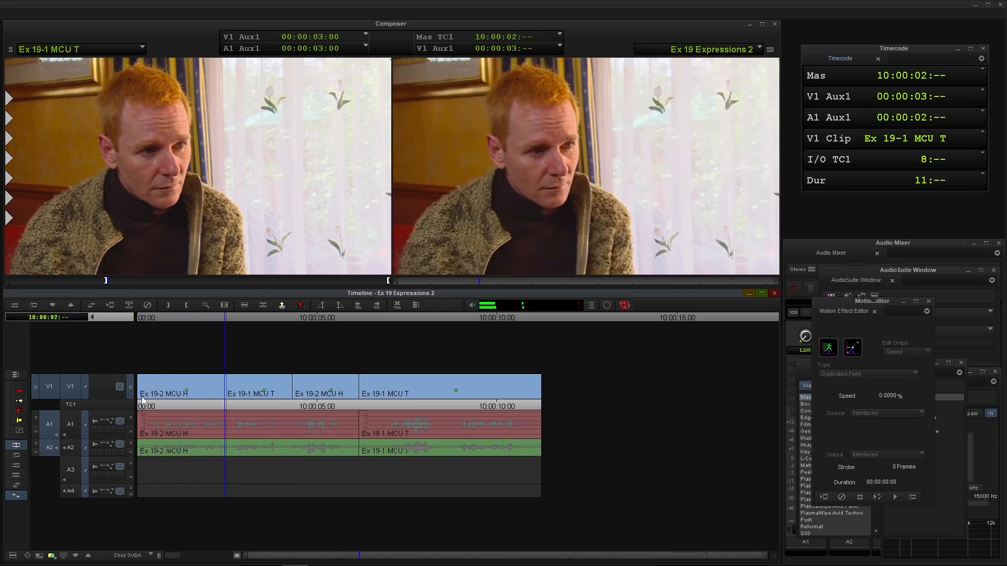
key(space)
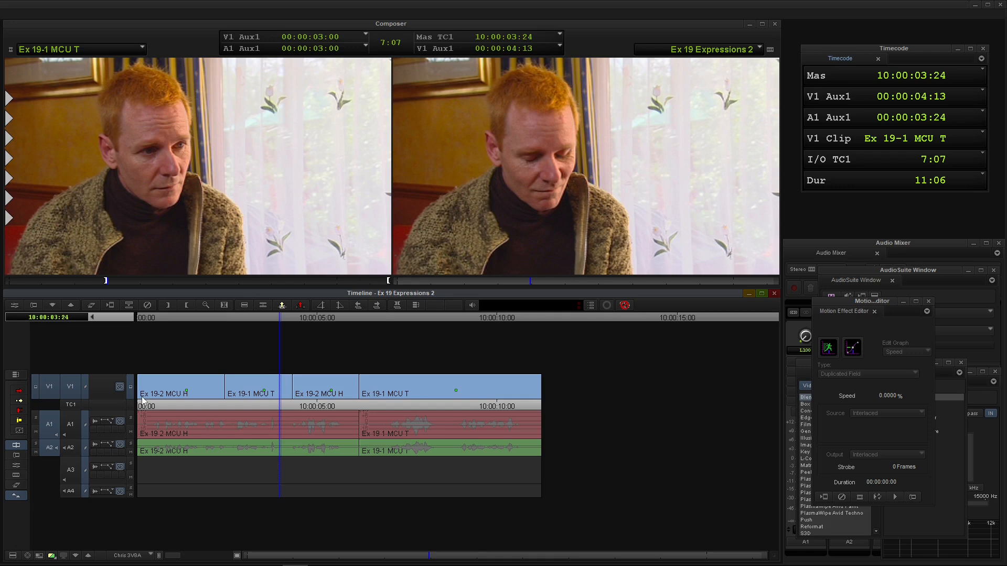
Slide the reaction shot on V1 four frames later to start at 10:00:02:15, playing it back between adjustments
click(224, 396)
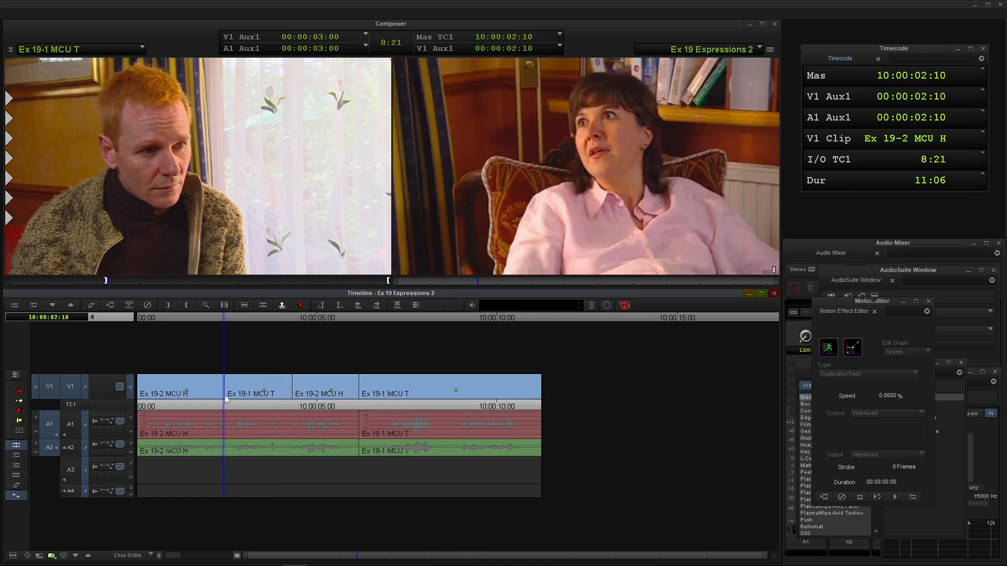
click(223, 394)
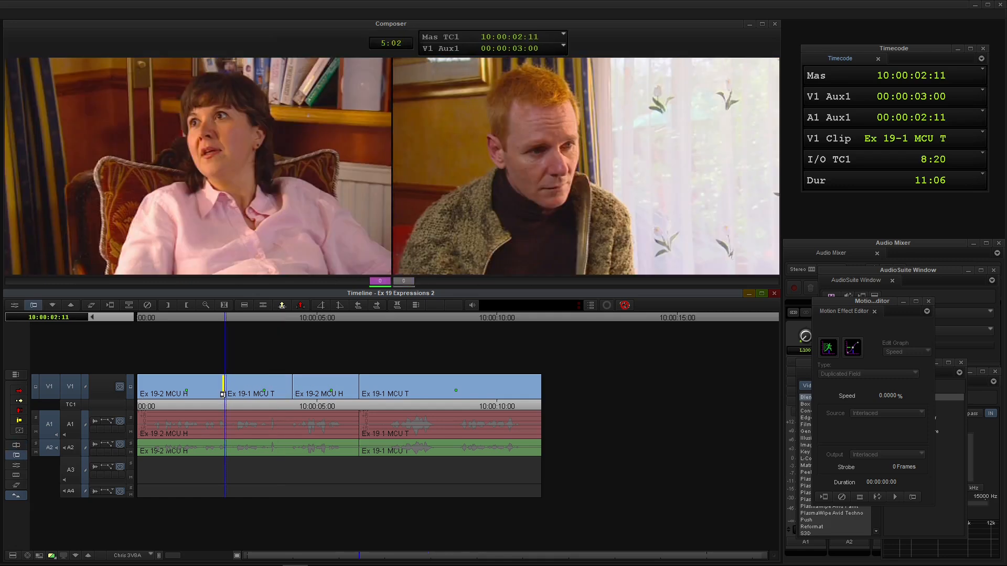
shift+click(303, 386)
key(period)
key(period)
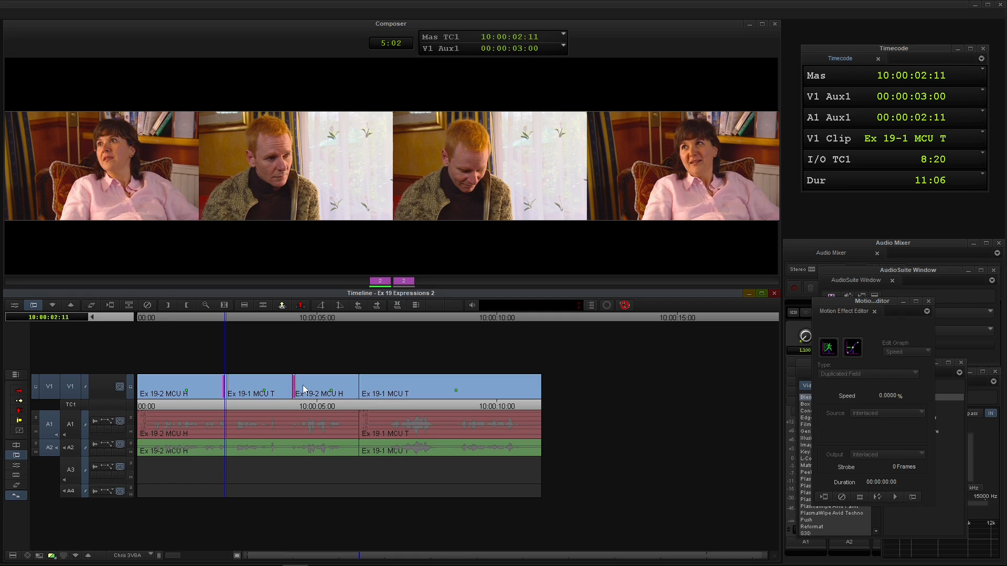
key(space)
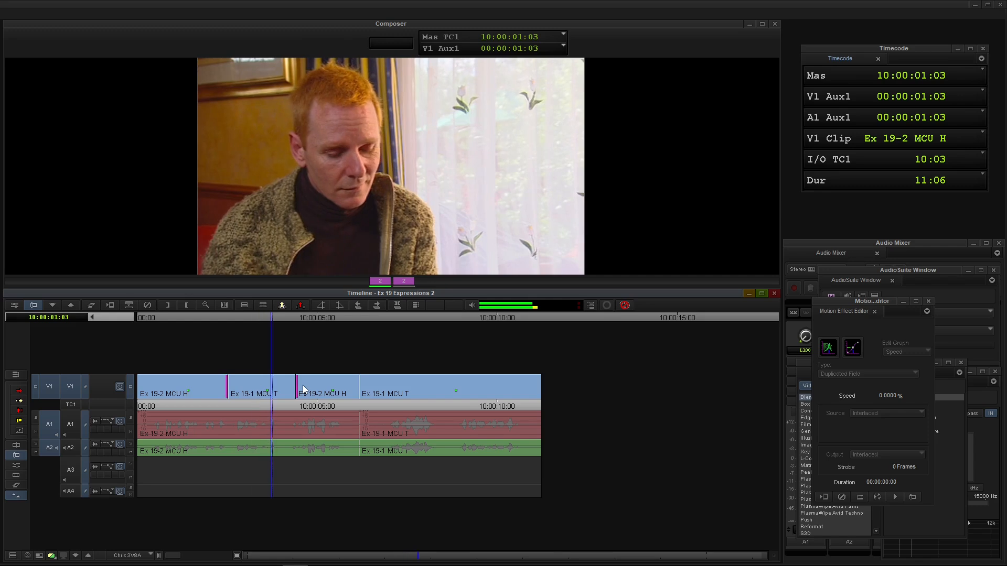
key(period)
key(period)
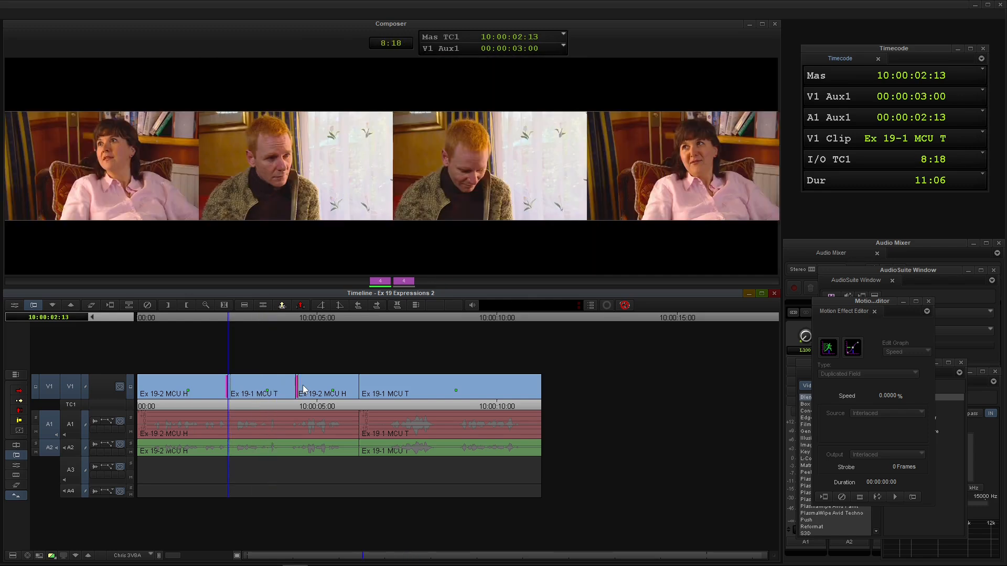
key(space)
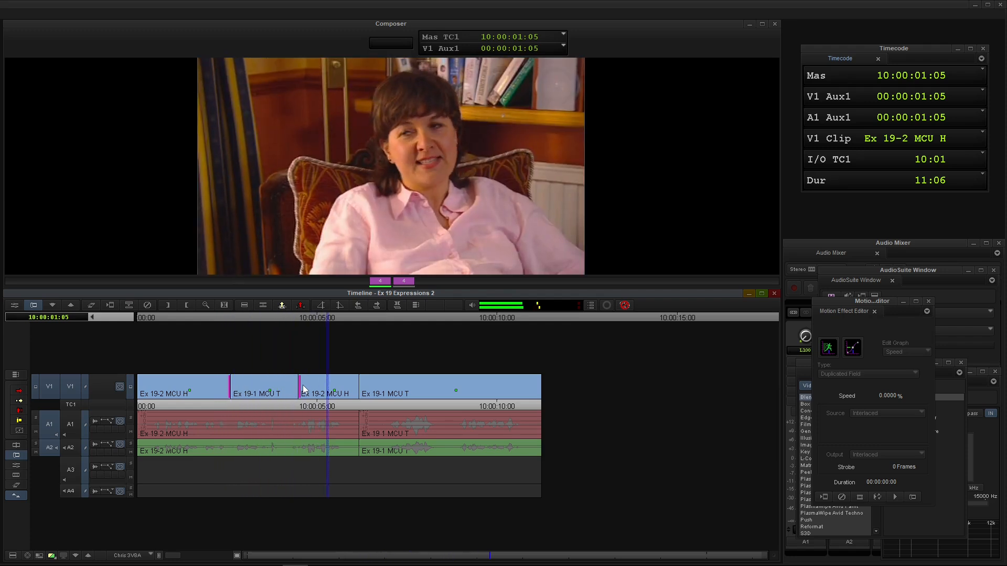
key(space)
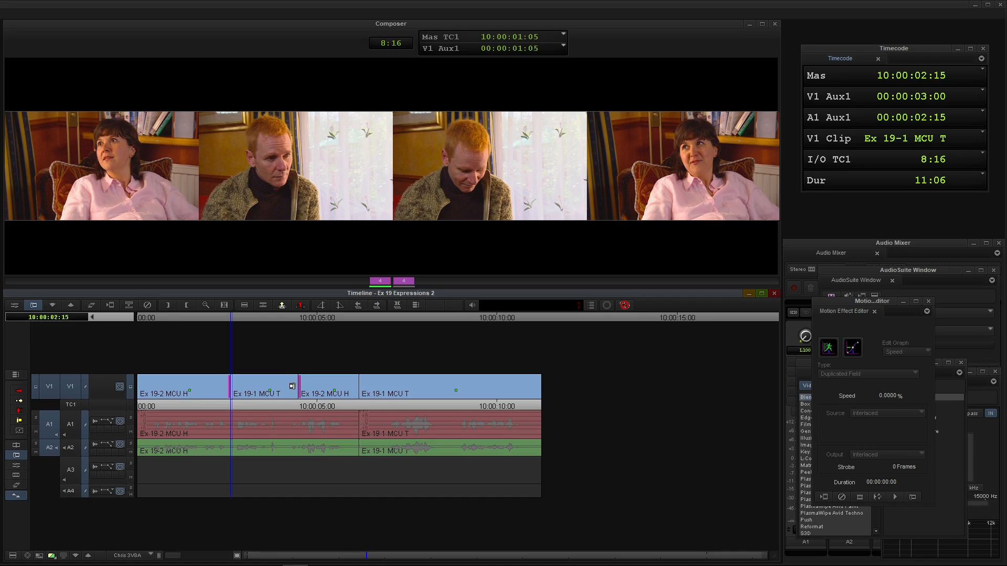
Roll the reaction shot's outgoing cut on V1 later to 10:00:04:18 and play the section back to review it
click(292, 387)
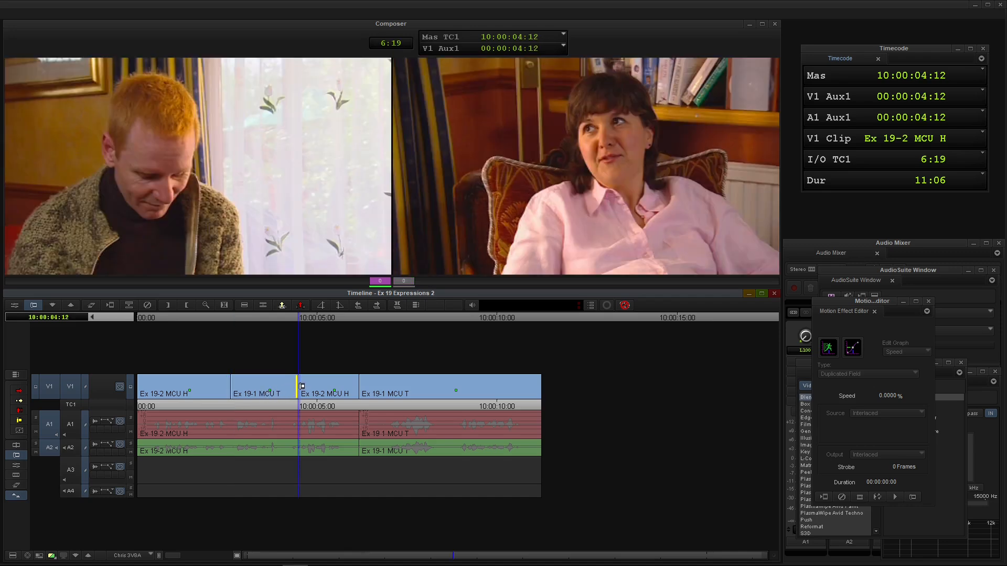
shift+click(306, 392)
key(period)
key(period)
key(period)
key(period)
key(period)
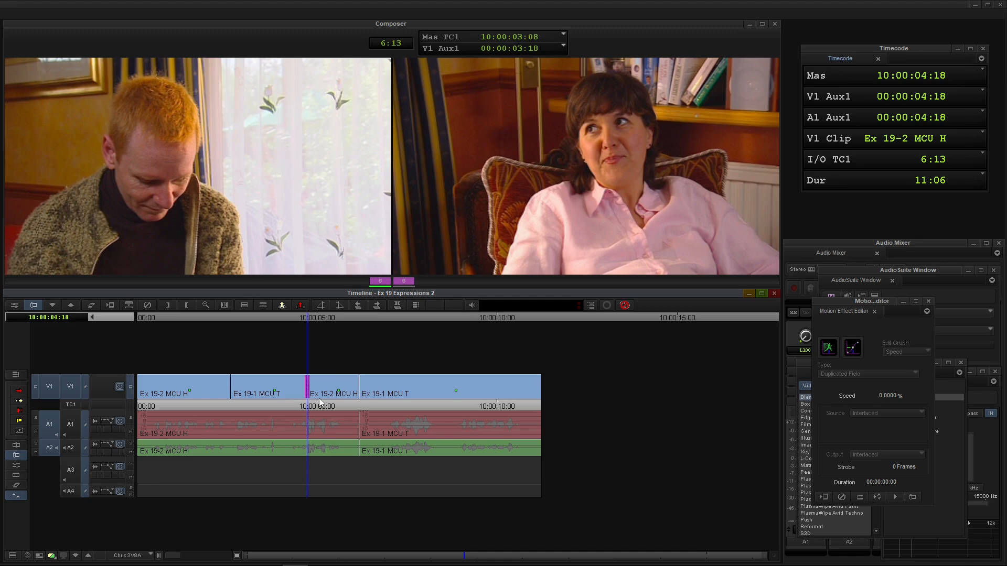
key(space)
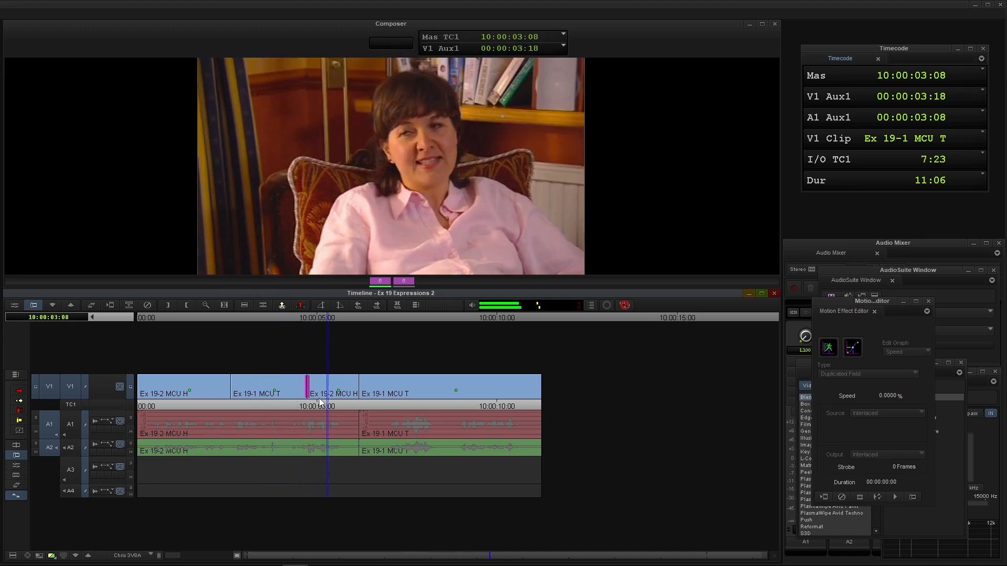
key(space)
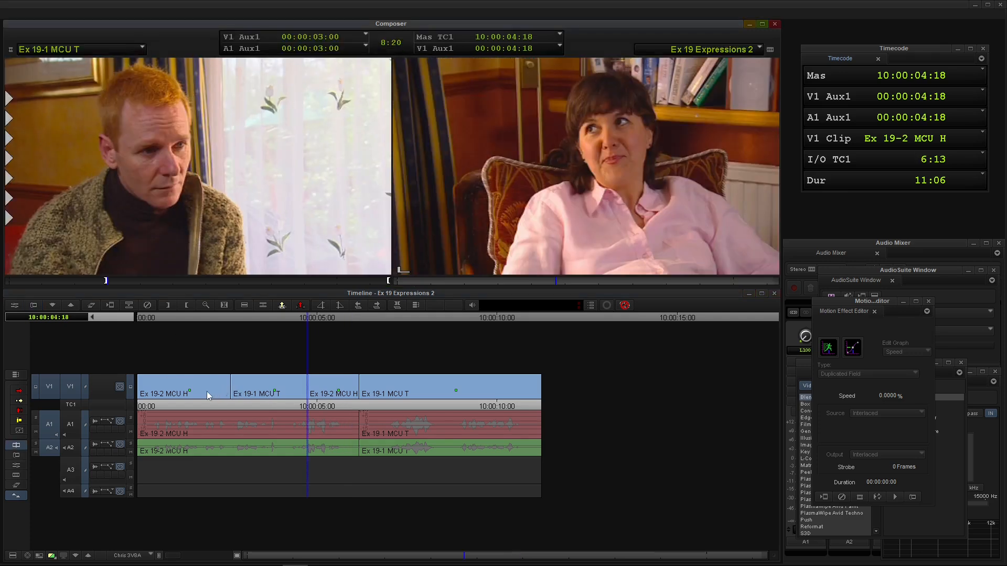
drag(207, 392, 174, 394)
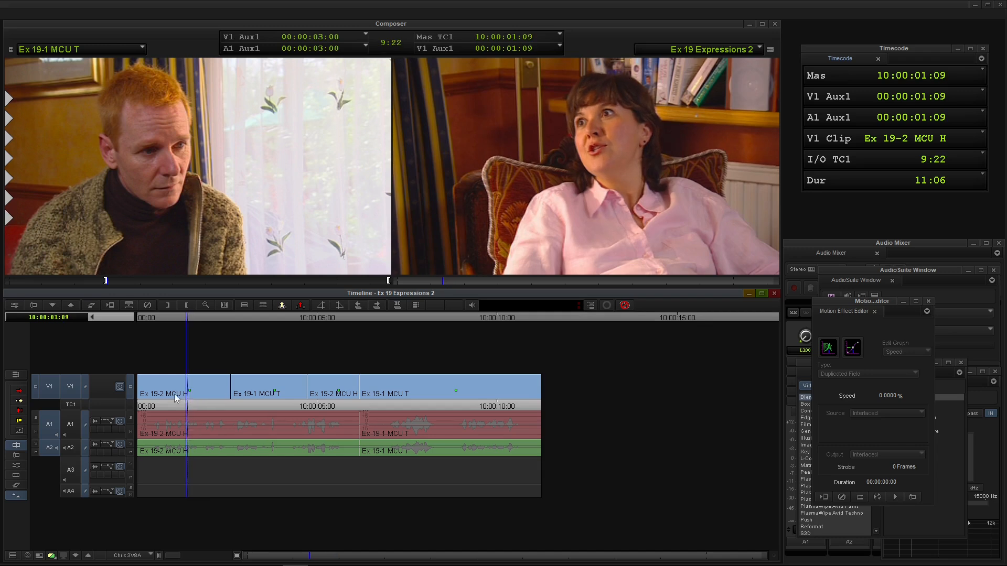
key(space)
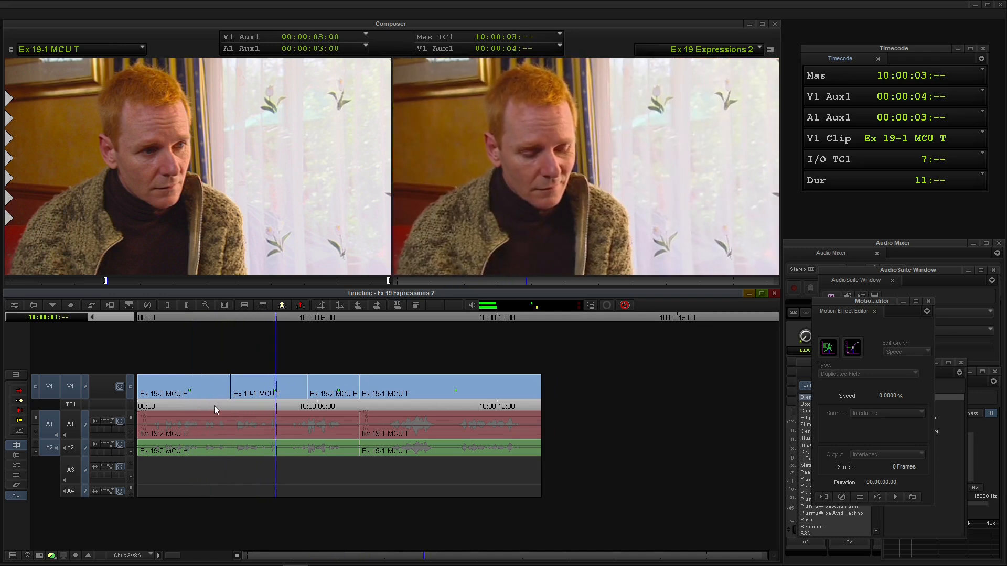
key(space)
Select the cuts at both ends of the reaction shot and trim it two frames shorter on V1, reviewing the result
click(237, 394)
key(Left)
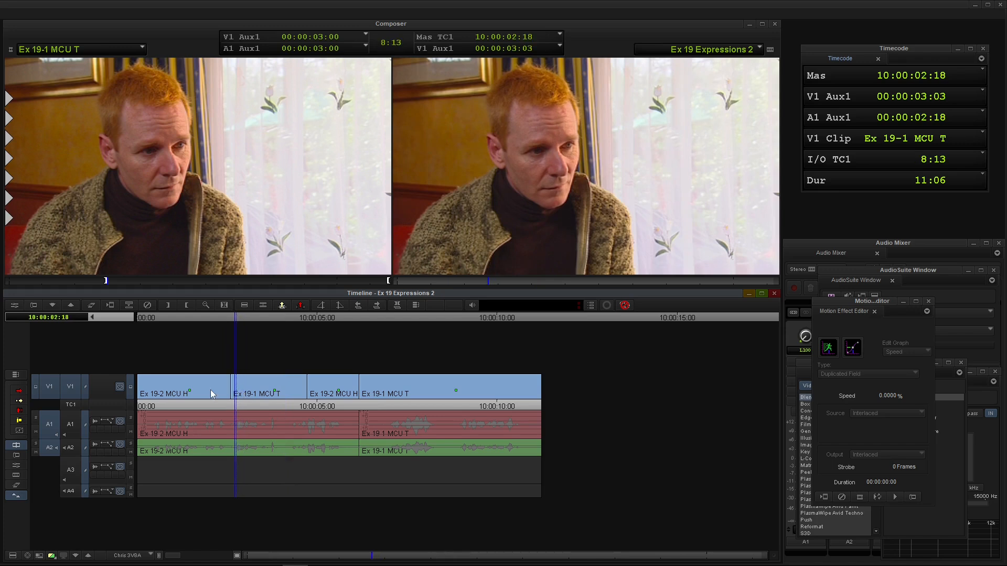
key(u)
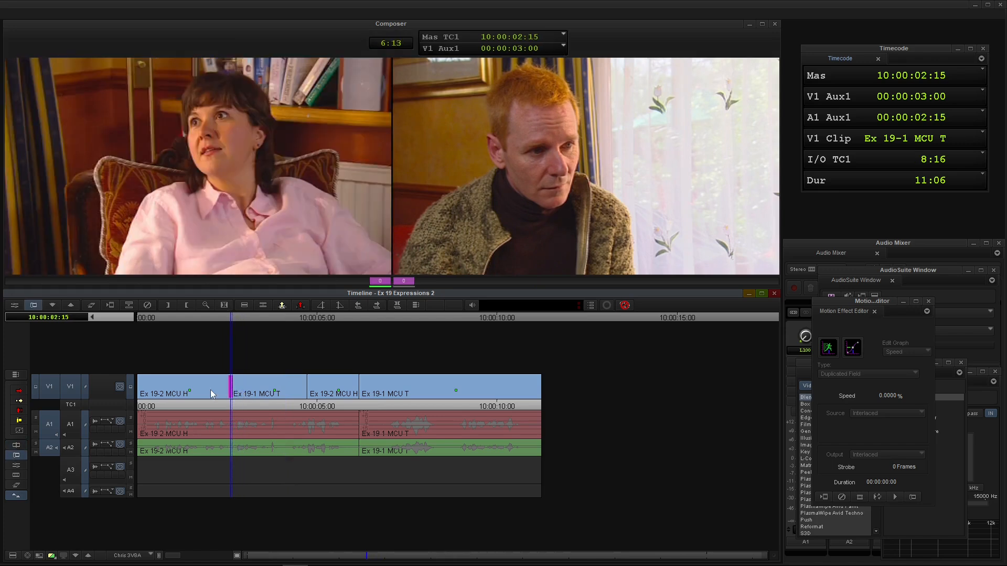
key(u)
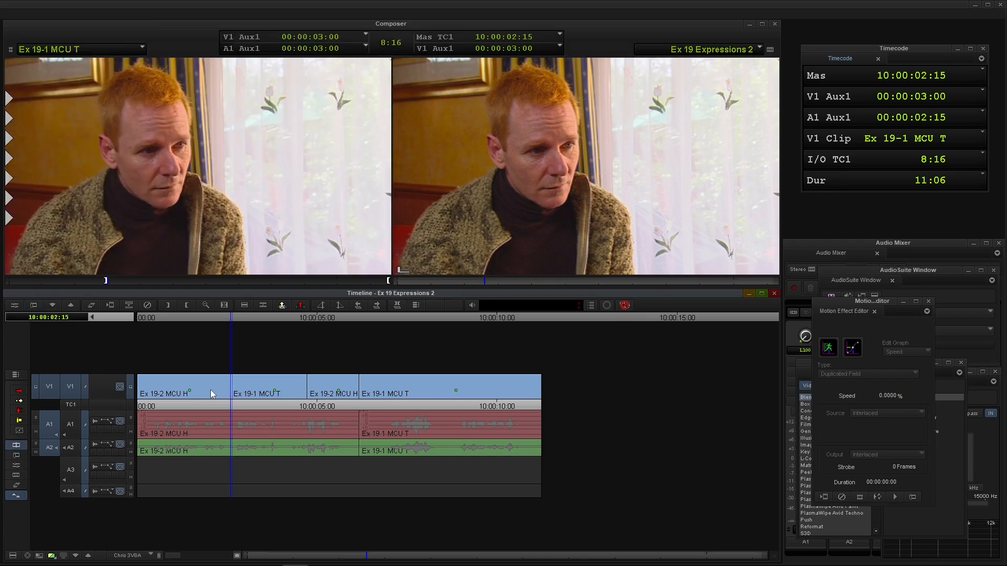
click(236, 386)
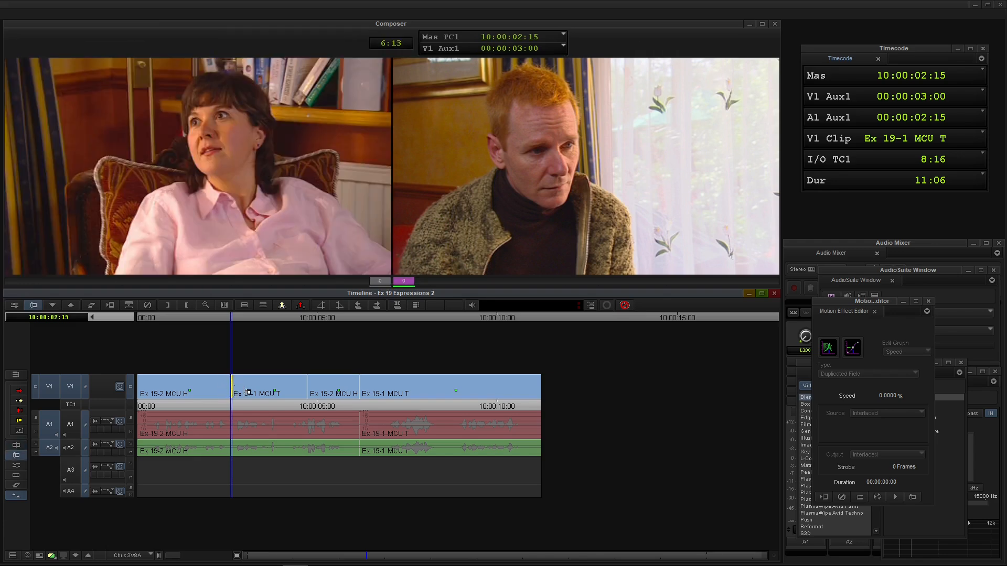
click(311, 388)
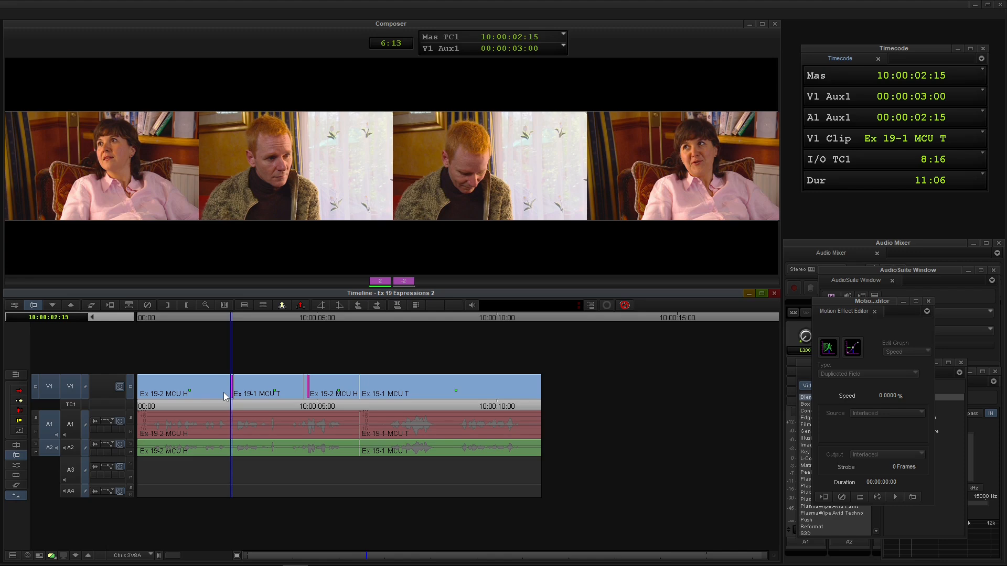
key(comma)
key(comma)
key(space)
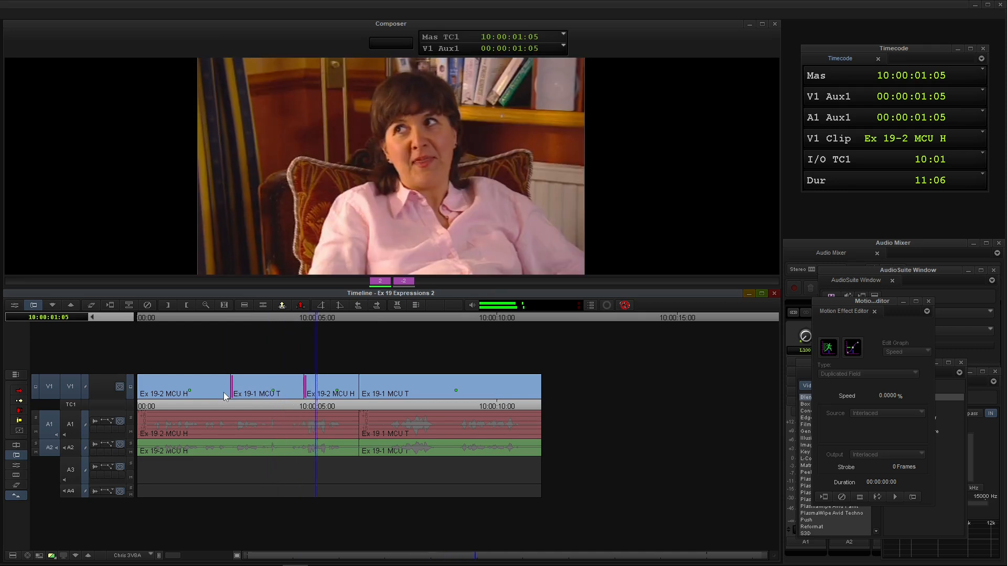
Leave trim mode and play back the sequence from near its start to review the whole dialogue edit
click(152, 406)
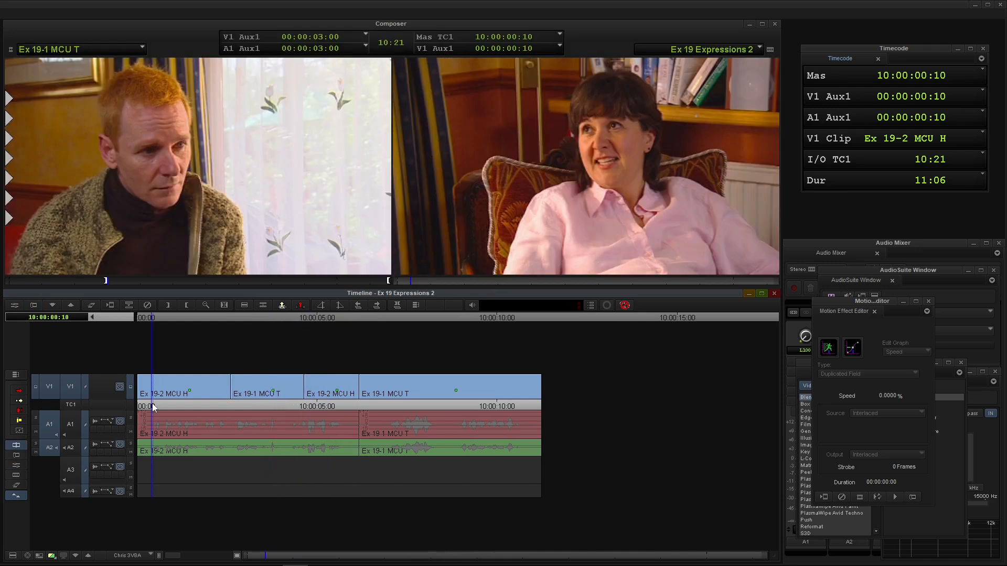
key(Right)
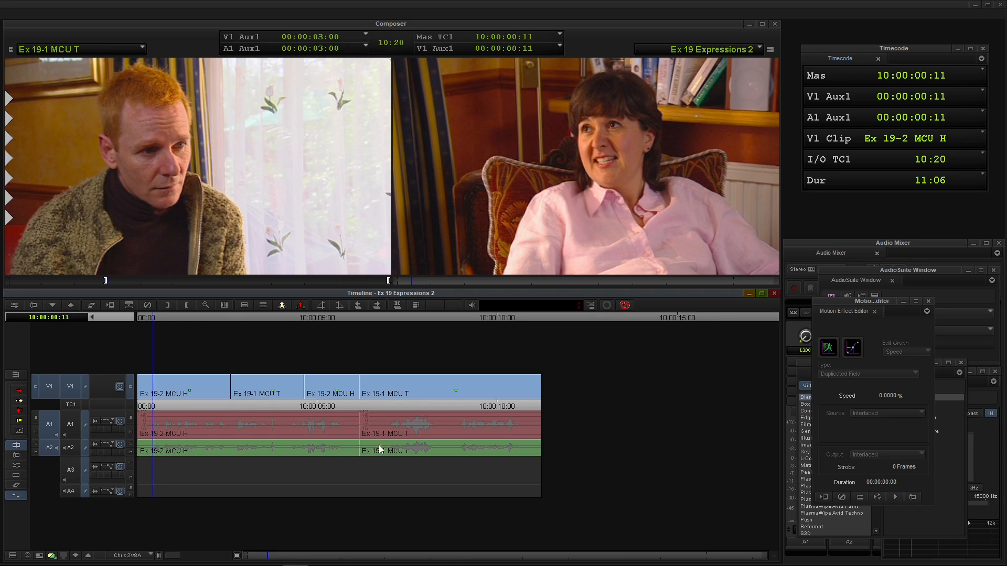
key(space)
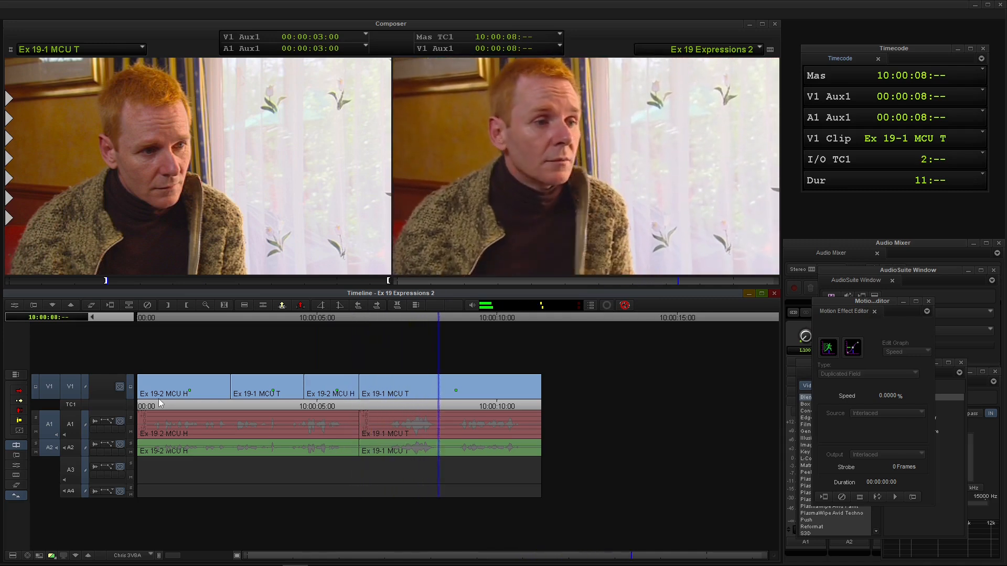
Extend the head of the final Ex 19-1 MCU T clip by five frames on picture and sound at the 10:00:06:04 cut
click(367, 399)
key(u)
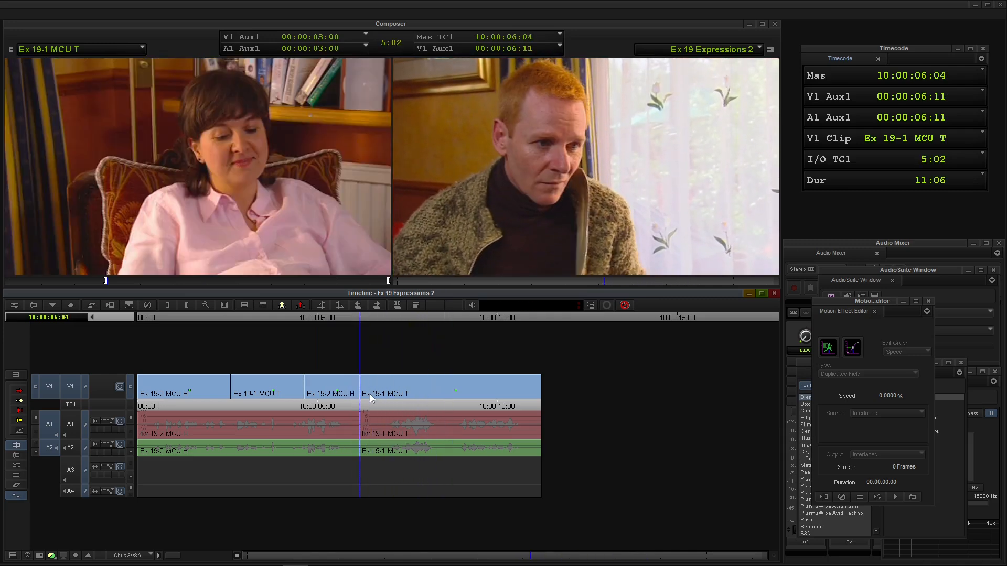
key(9)
key(0)
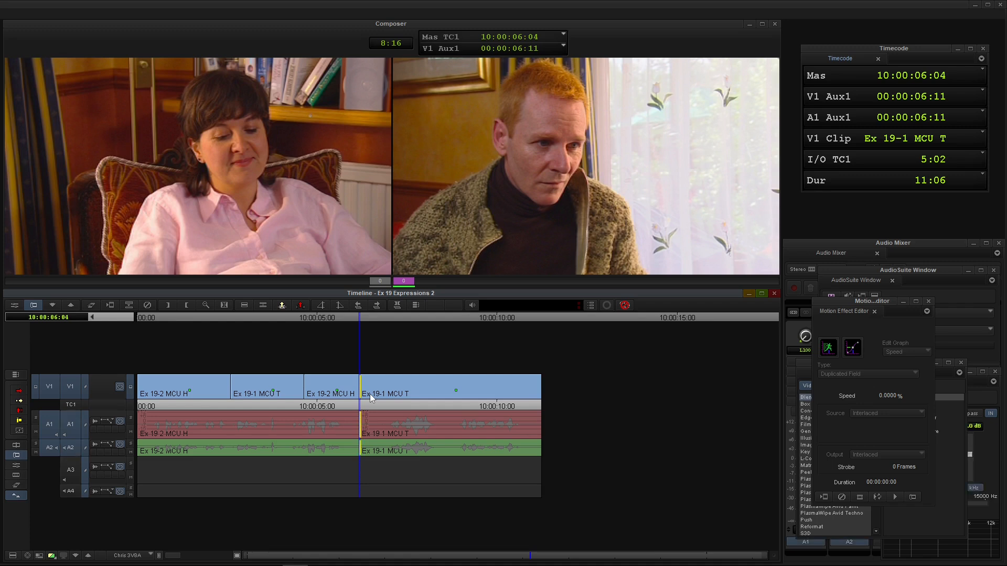
key(comma)
key(comma)
key(comma)
key(comma)
key(comma)
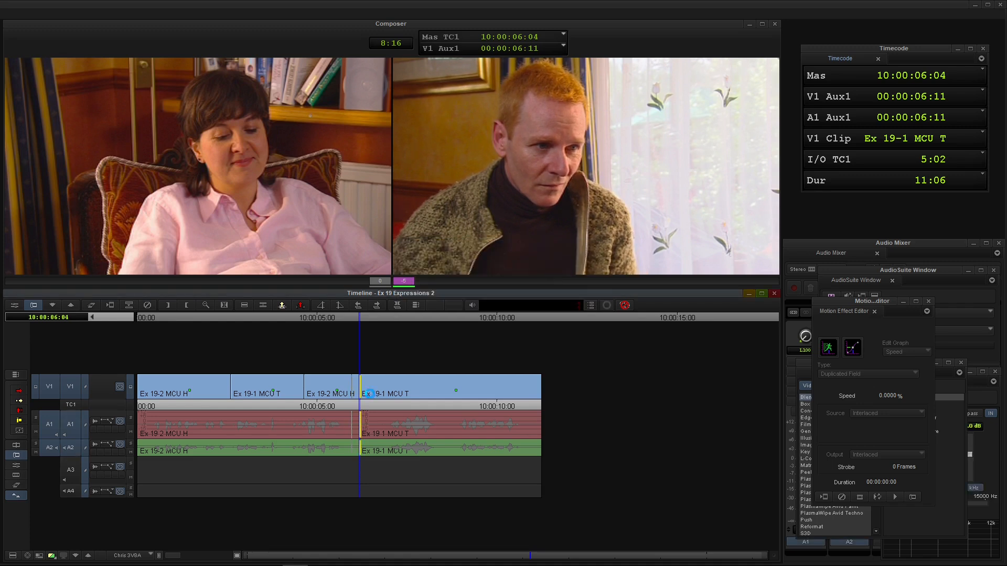
Extend the head of the final Ex 19-1 MCU T clip further on picture and sound to his lowered head, and play it back
key(comma)
key(comma)
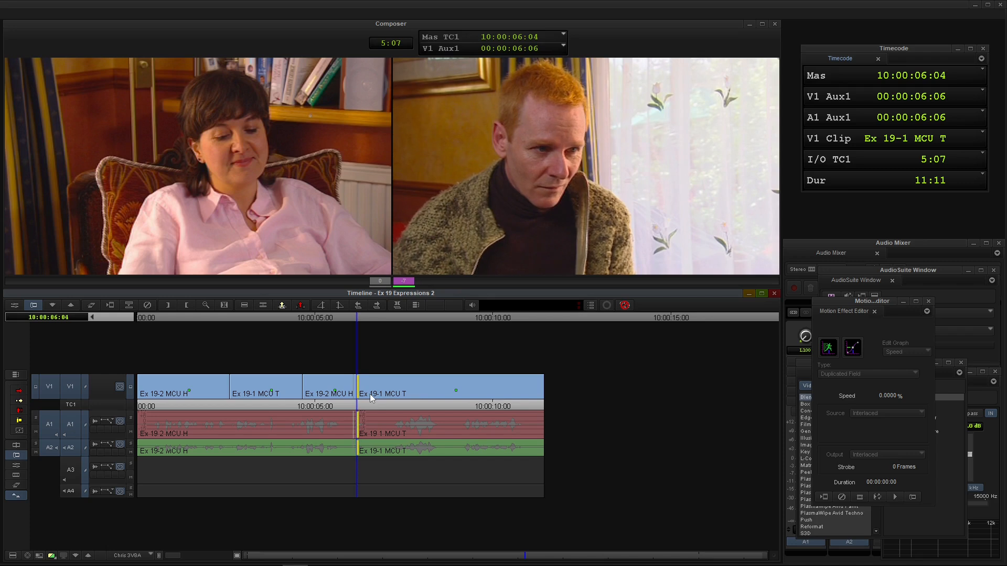
key(comma)
key(comma)
key(comma)
key(comma)
key(comma)
key(comma)
key(comma)
key(comma)
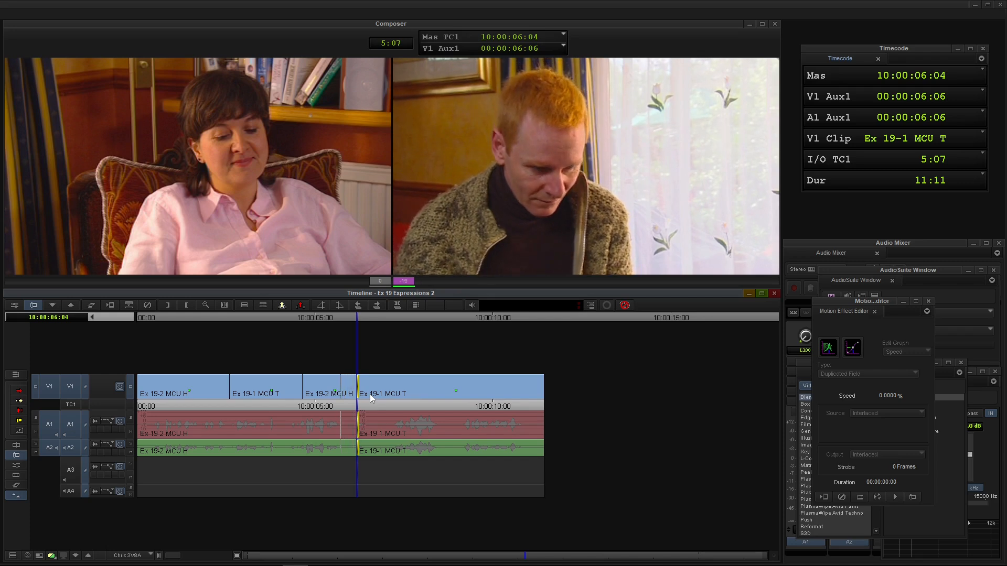
key(comma)
key(comma)
key(comma)
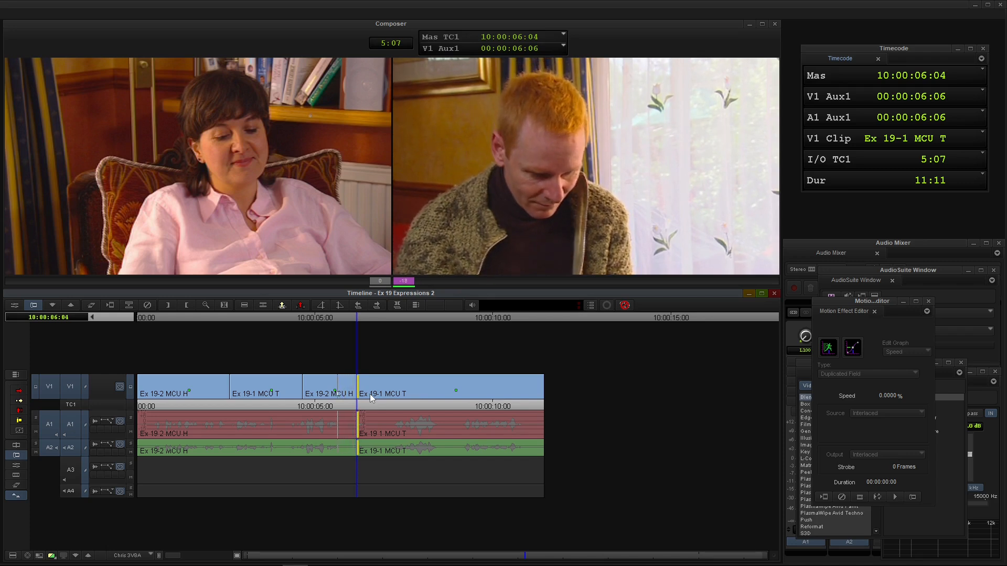
key(period)
key(space)
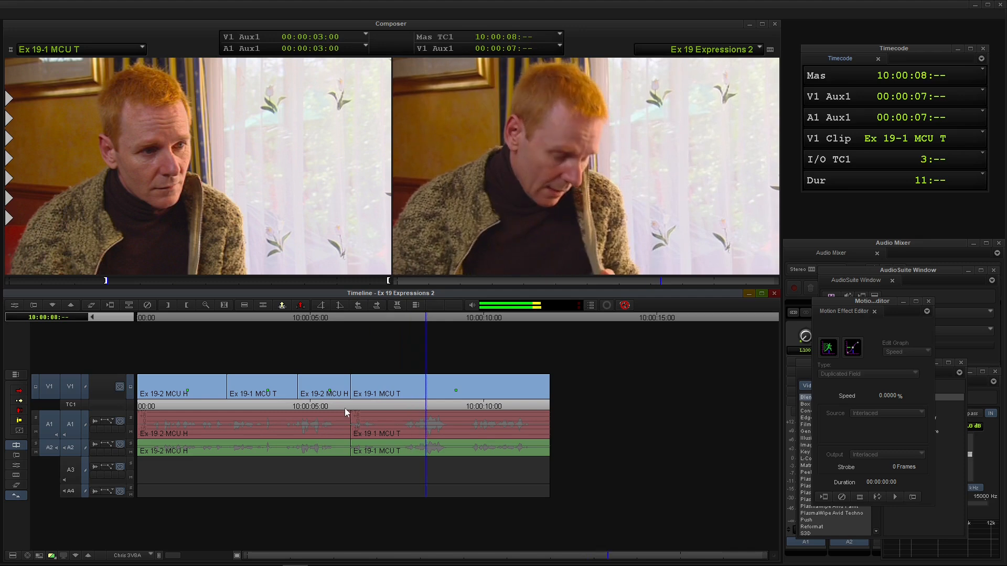
Reselect the head of the final Ex 19-1 MCU T clip on picture and sound and trim it seven frames shorter
click(355, 399)
key(Left)
key(u)
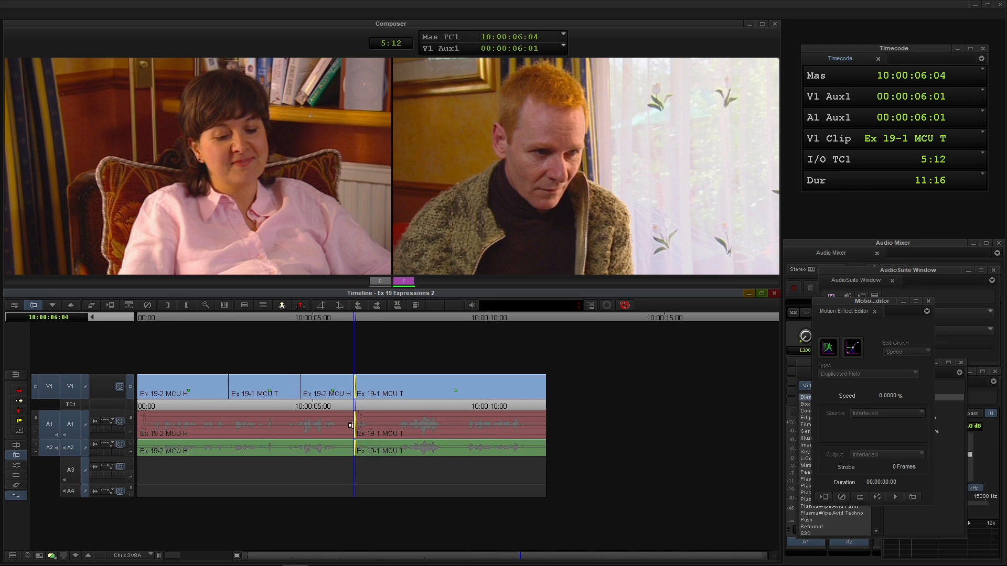
Roll only the A1 and A2 cut 11 frames later to 10:00:06:15 and play back the resulting split edit
key([)
key(space)
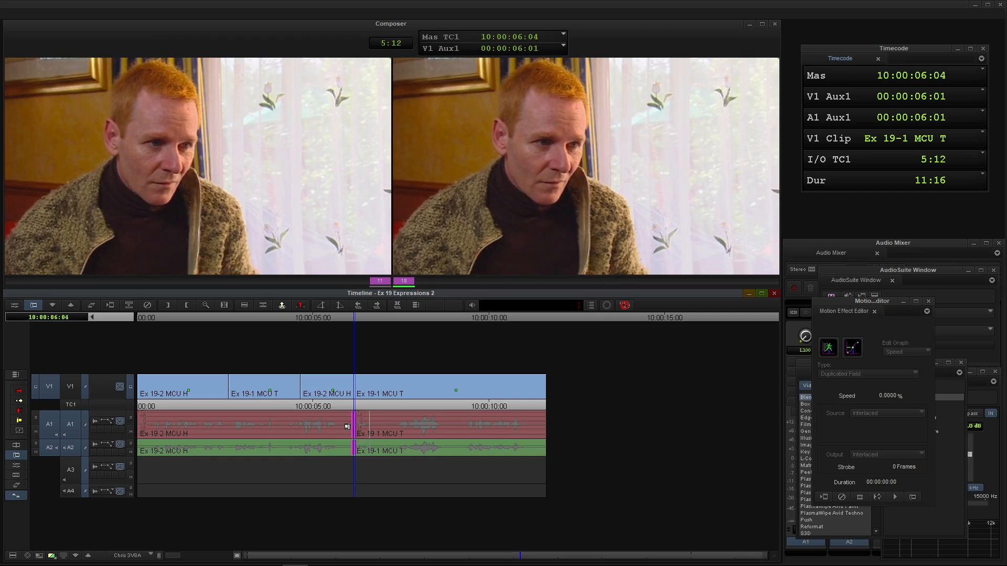
key(y)
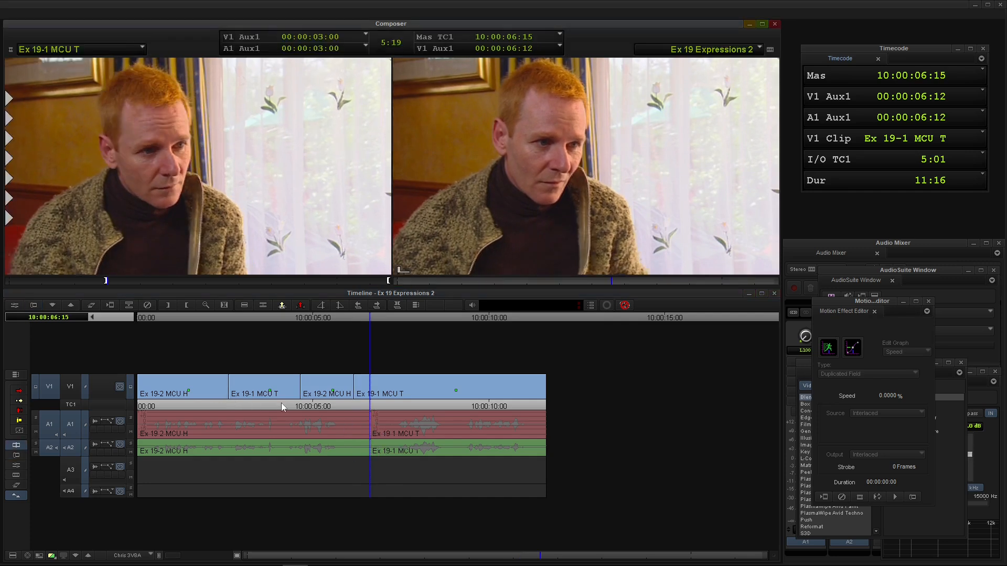
click(274, 413)
key(space)
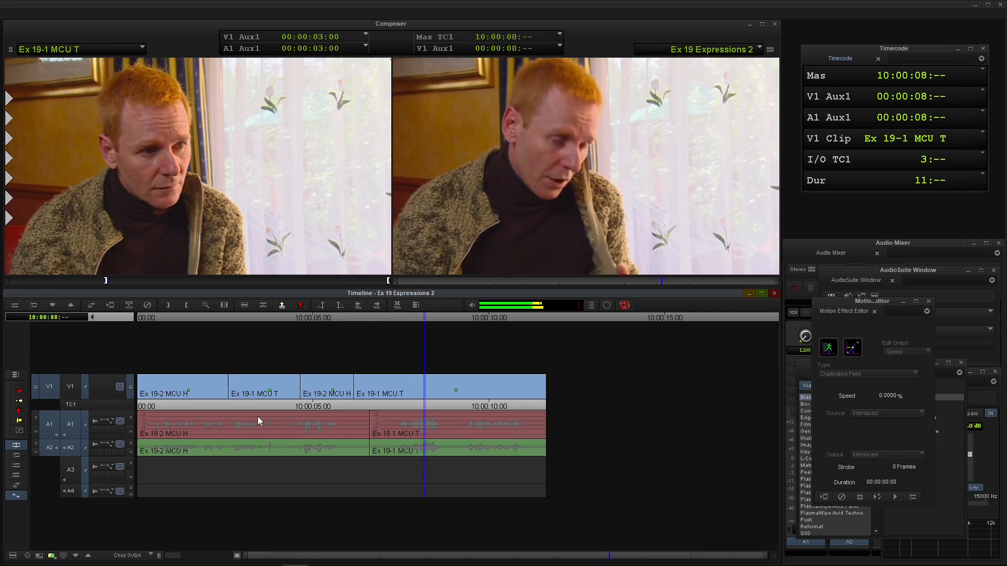
key(space)
Select only the V1 cut into the final Ex 19-1 MCU T clip and roll it four frames earlier to 10:00:06:00
click(356, 404)
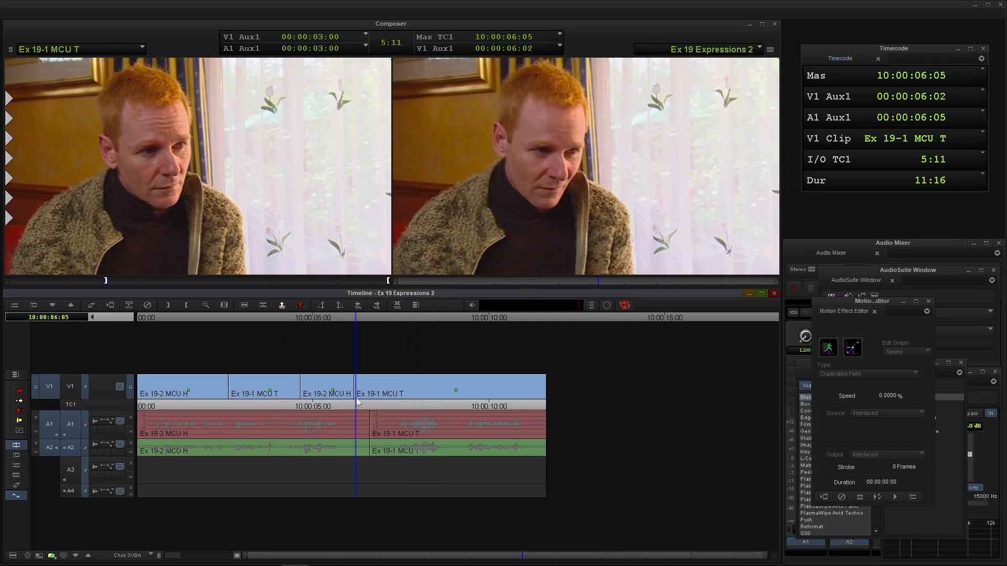
key(u)
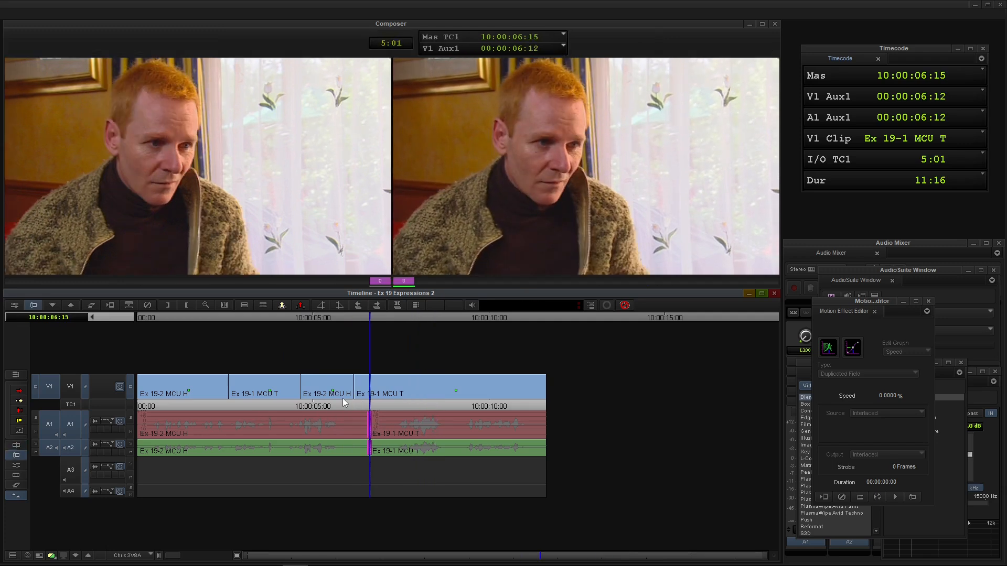
key(a)
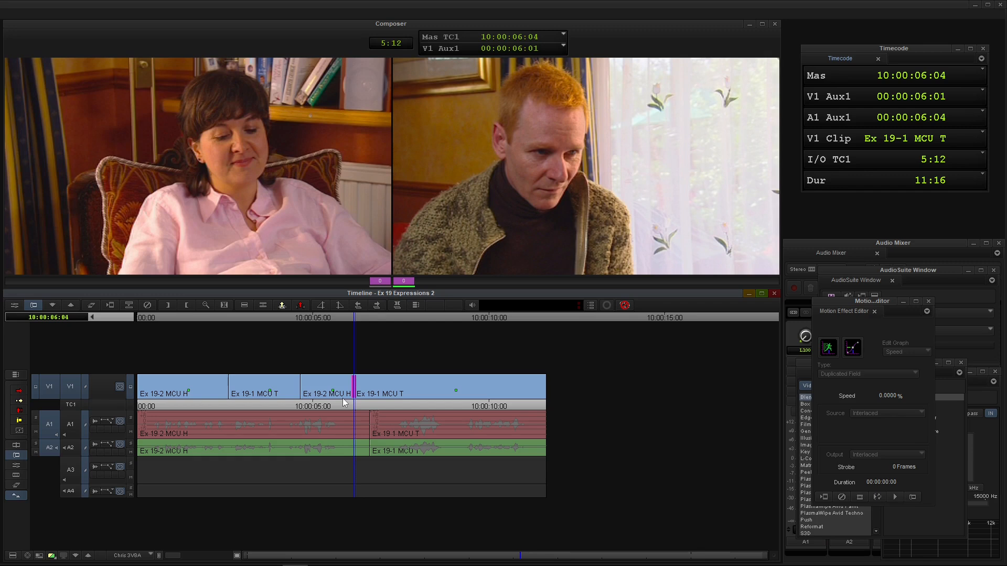
key(comma)
key(comma)
key(comma)
key(comma)
key(comma)
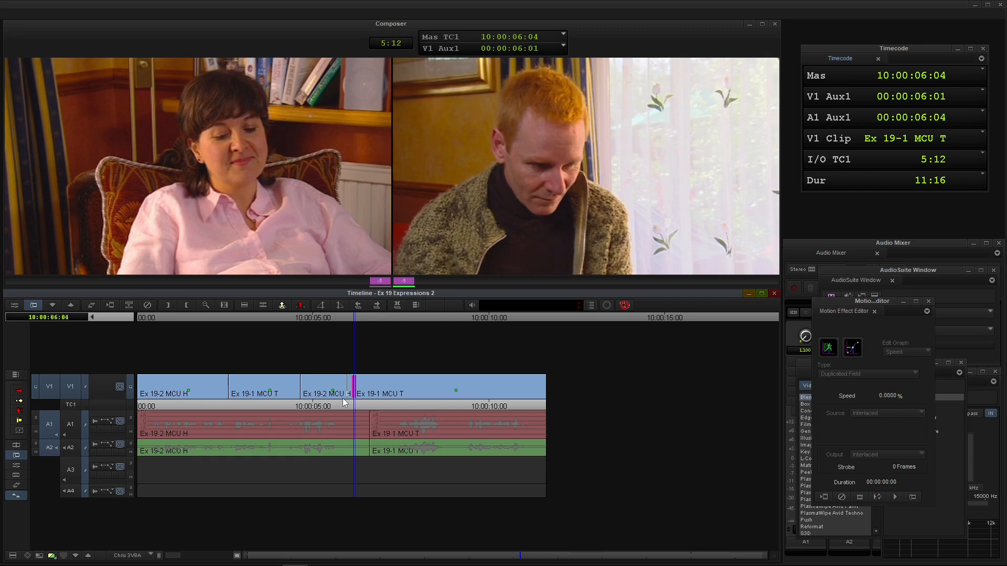
key(period)
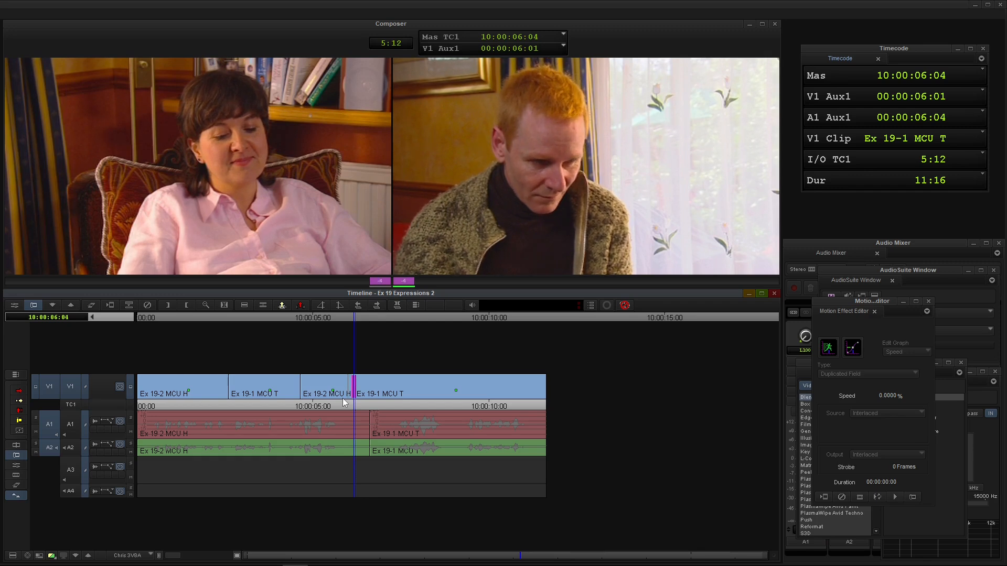
drag(343, 402, 341, 397)
key(u)
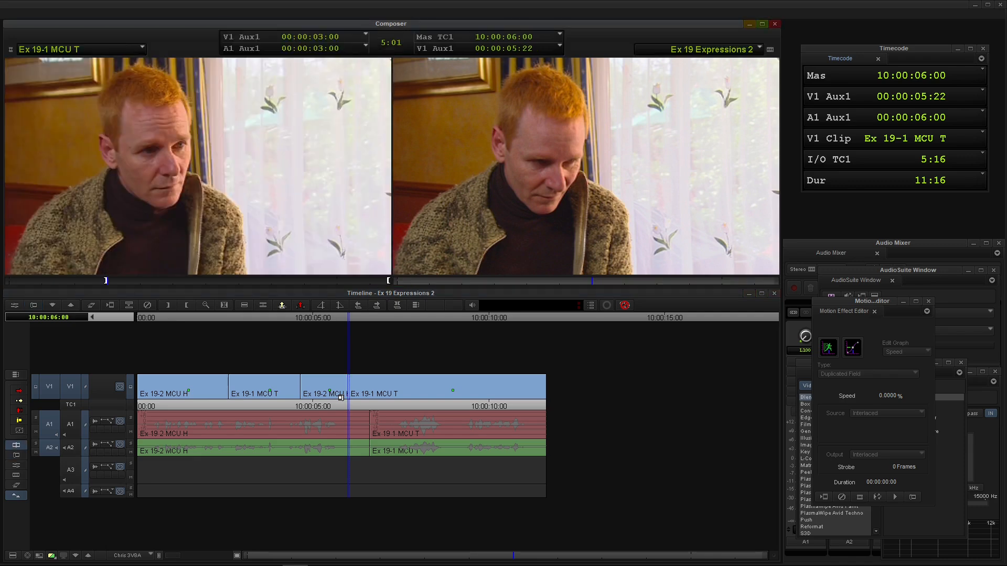
Play the sequence from 10:00:02:01 through the split edit to review the timing of the picture cut
click(196, 408)
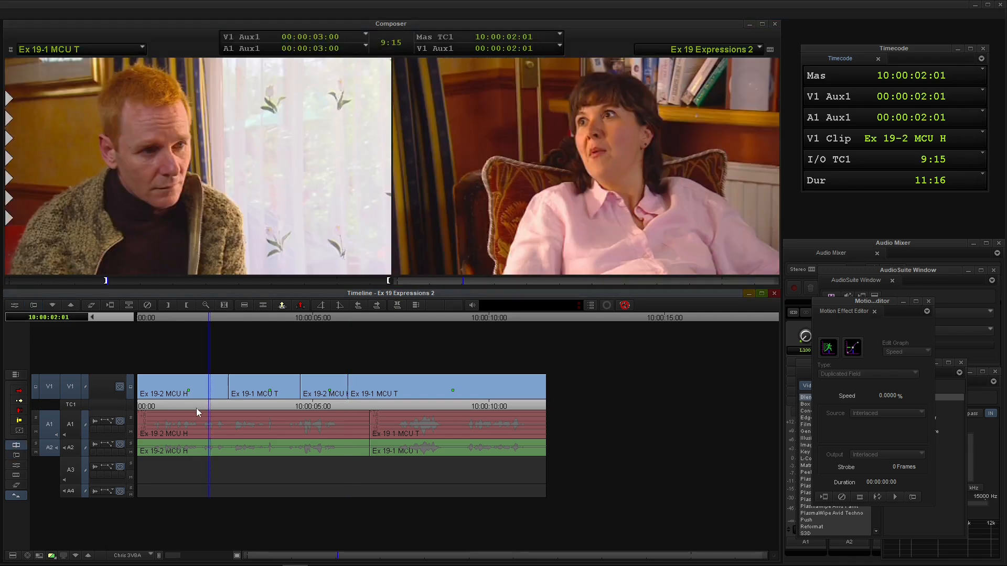
key(space)
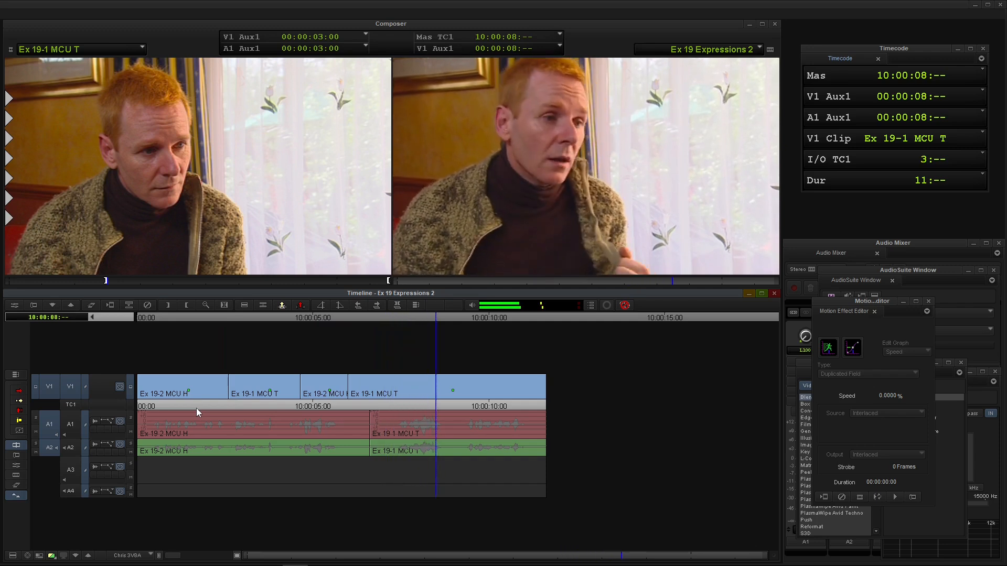
key(space)
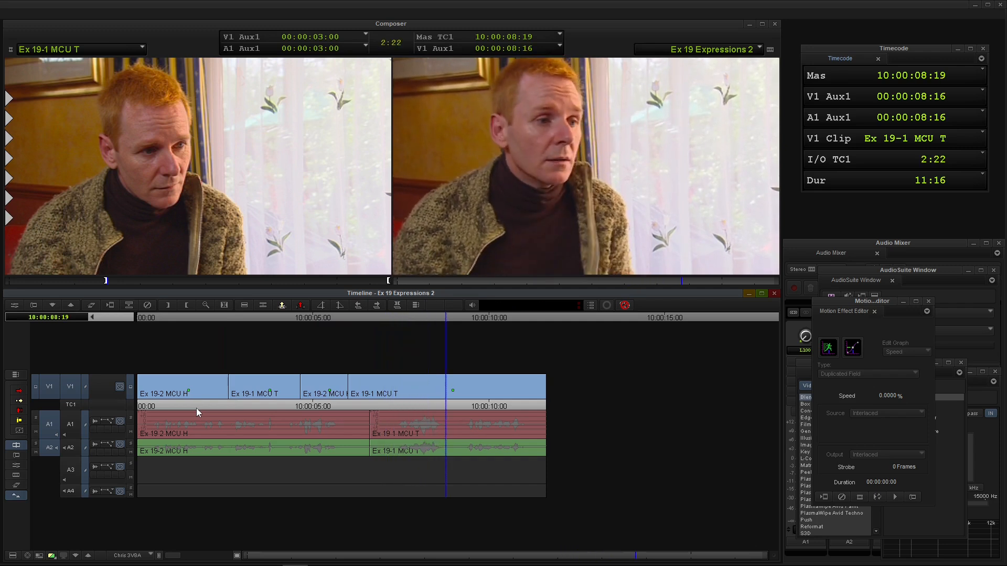
Roll the V1 cut into the final Ex 19-1 MCU T clip three frames earlier to 10:00:05:22 and leave trim mode
click(347, 394)
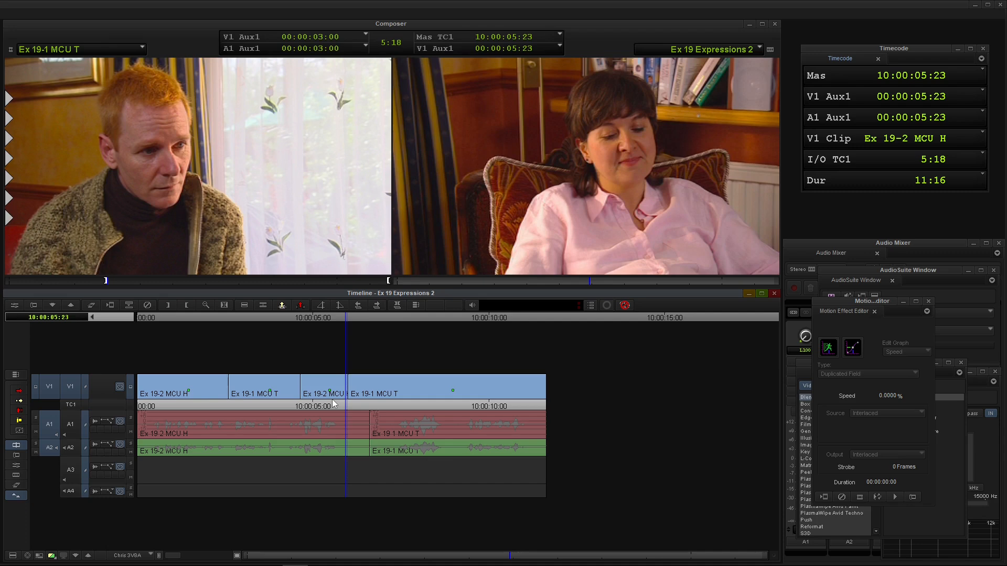
key(u)
key(comma)
key(comma)
key(comma)
key(comma)
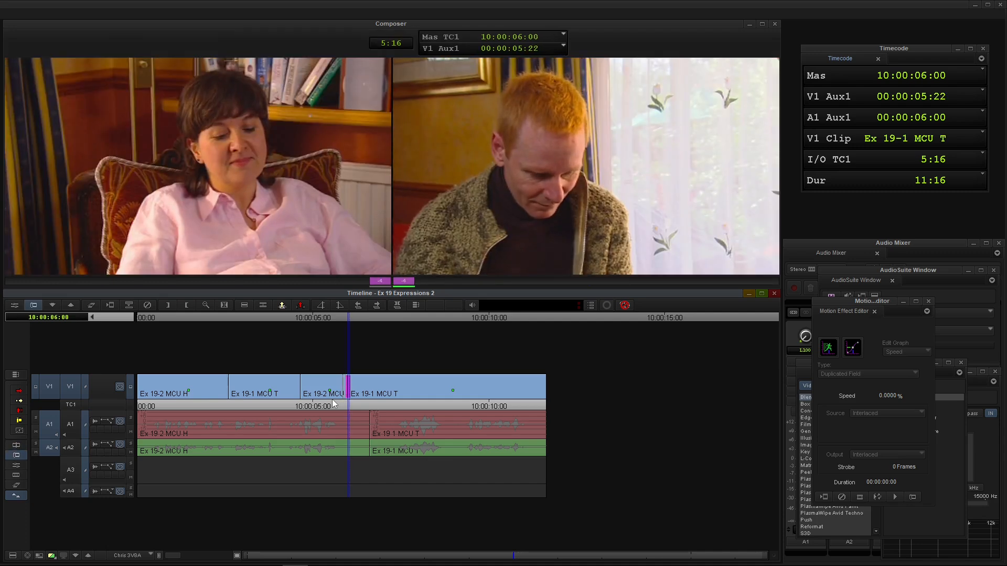
key(comma)
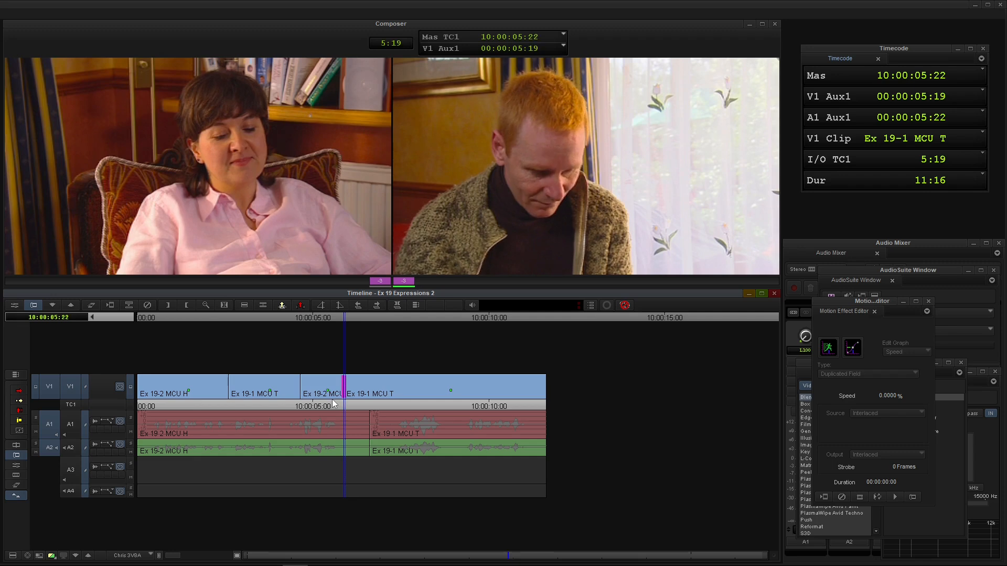
key(u)
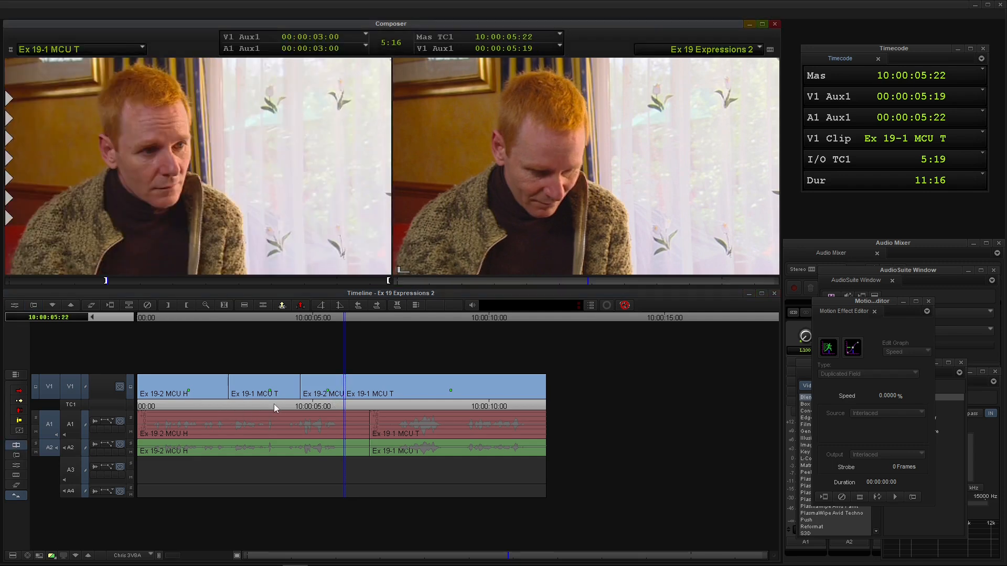
Play the sequence from 10:00:03:03 to its end to review the adjusted cut, and return to the start
drag(254, 401, 246, 401)
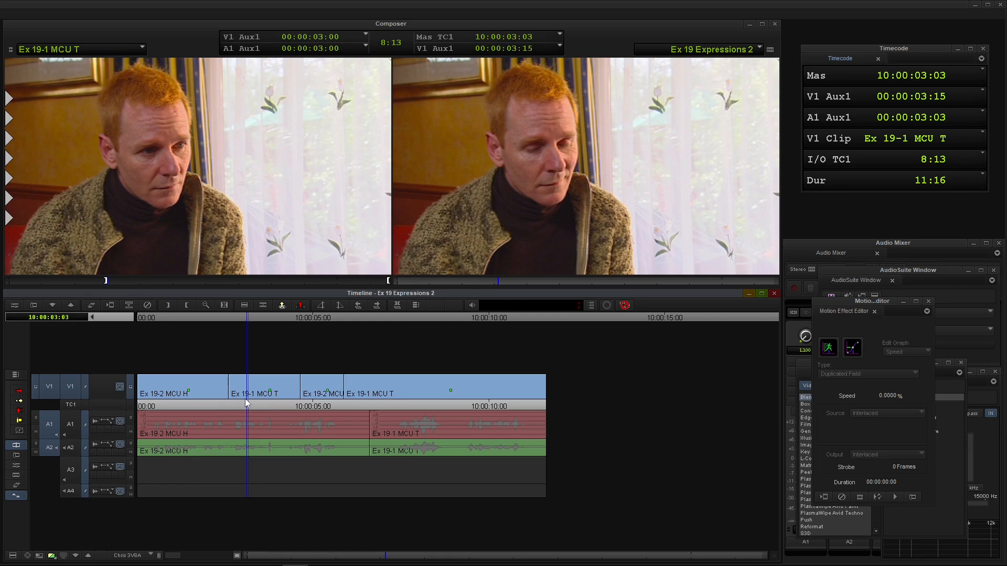
key(space)
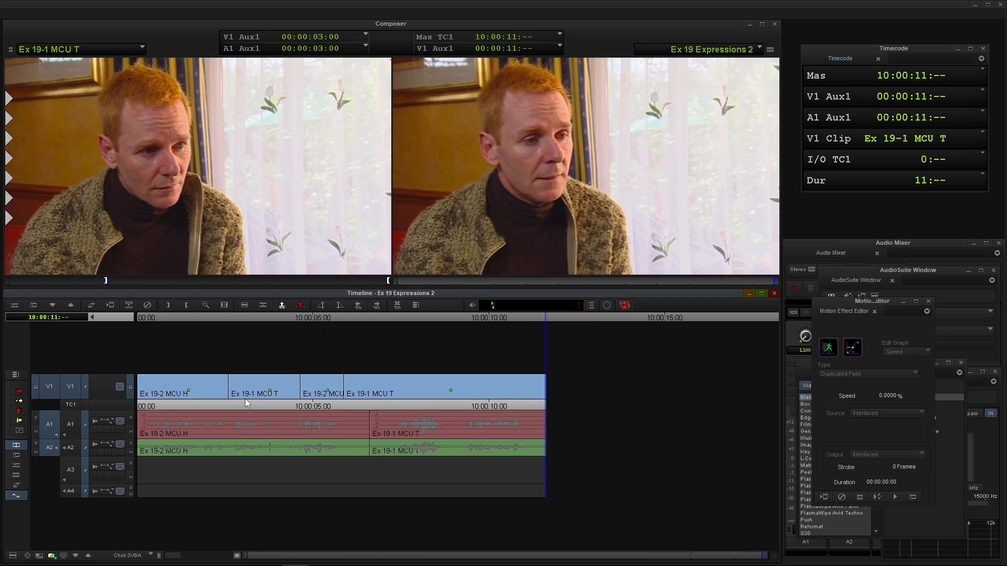
key(Home)
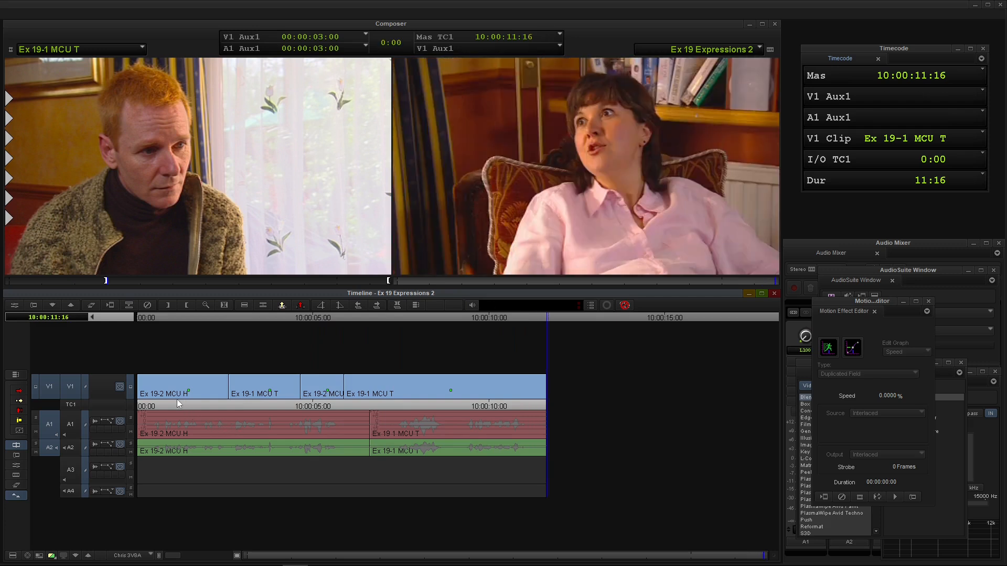